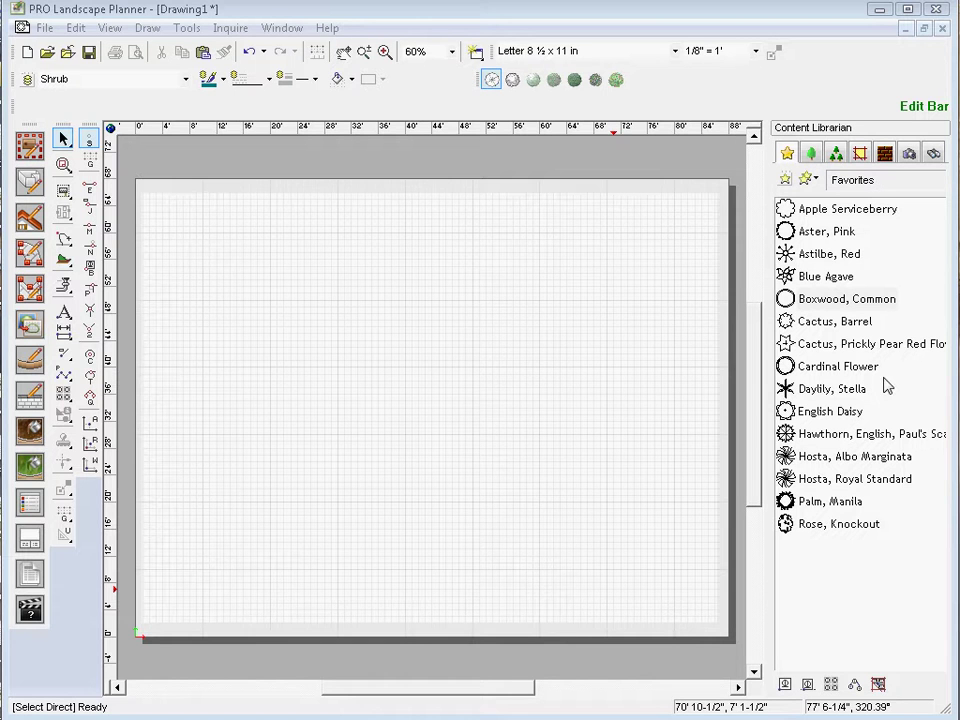
Place a Symbol Array row of nine Boxwood, Common symbols across the top of the drawing
{"action": "left_click", "coordinate": [870, 310]}
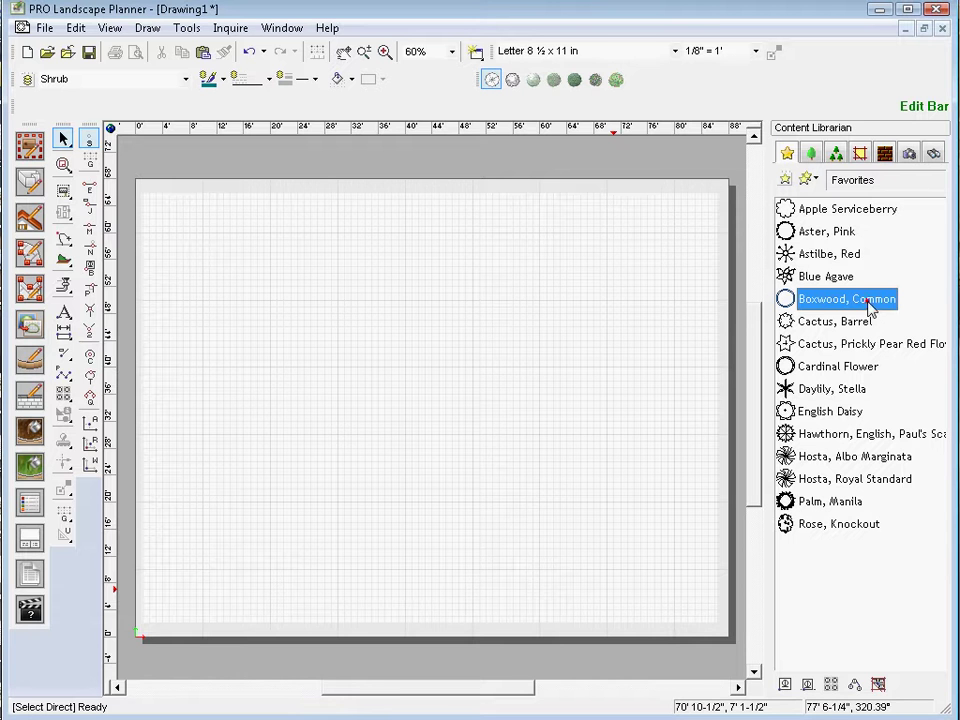
{"action": "left_click", "coordinate": [832, 686]}
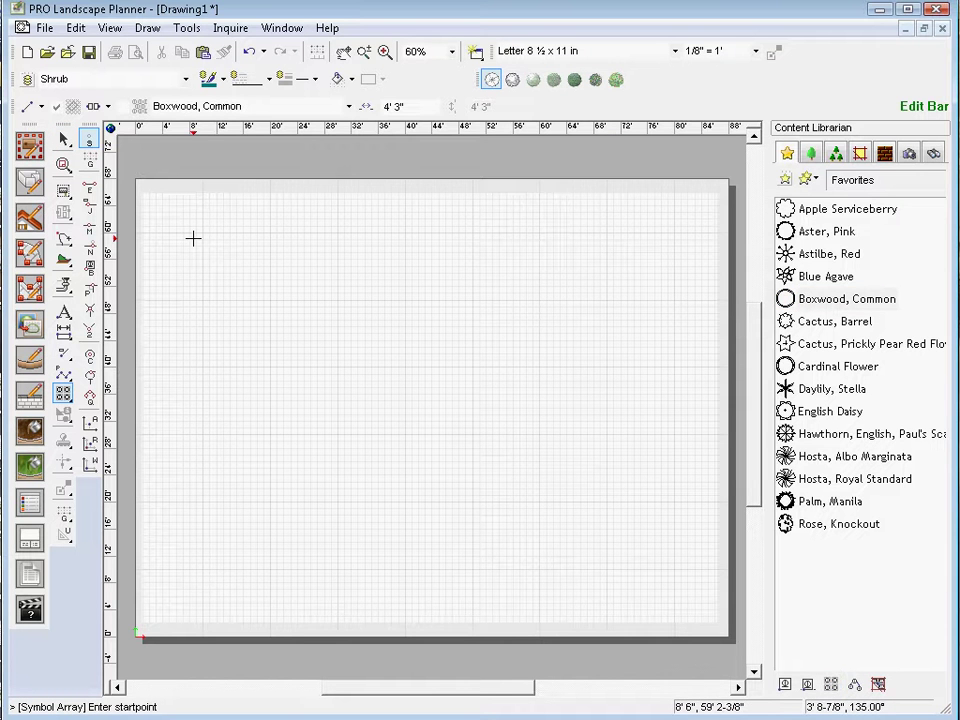
{"action": "left_click", "coordinate": [193, 238]}
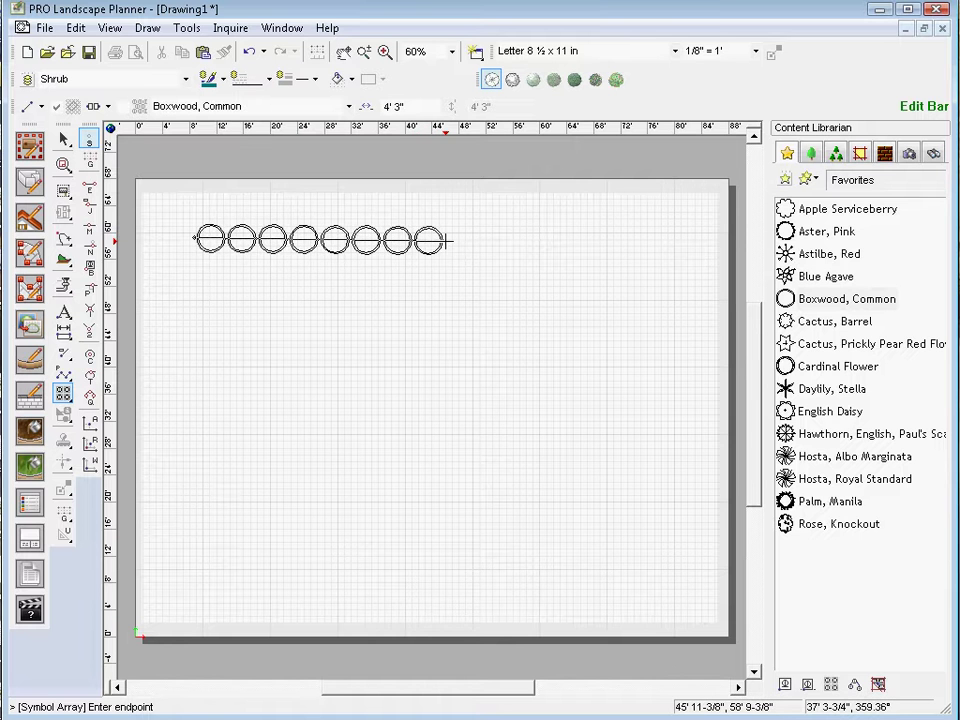
{"action": "left_click", "coordinate": [451, 240]}
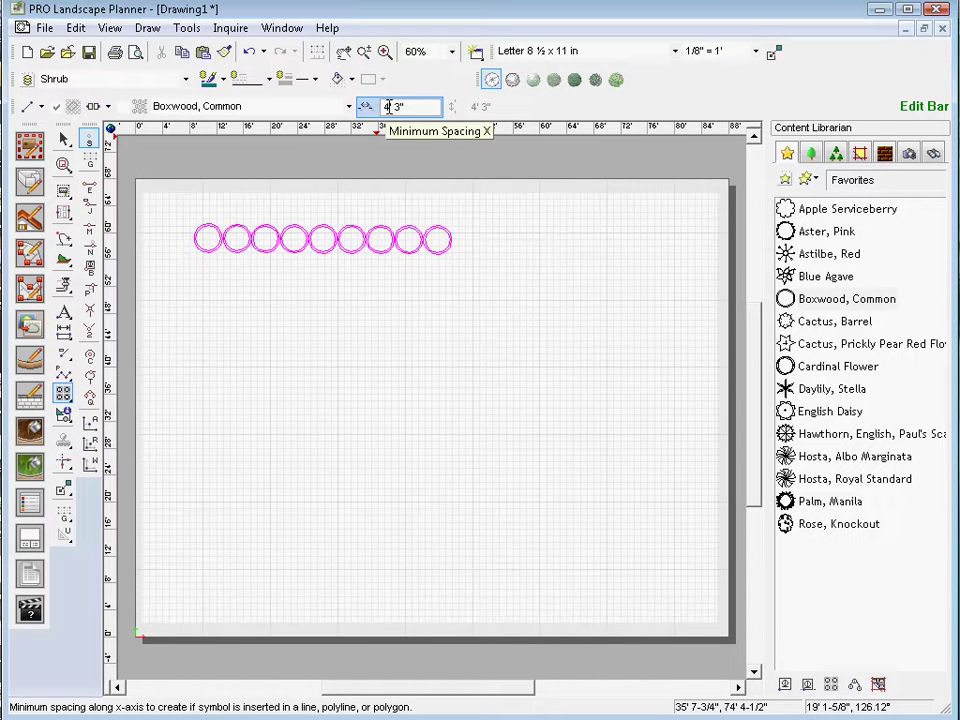
Set Minimum Spacing X to 6' 3" and place a row of six boxwoods below the first
{"action": "double_click", "coordinate": [388, 106]}
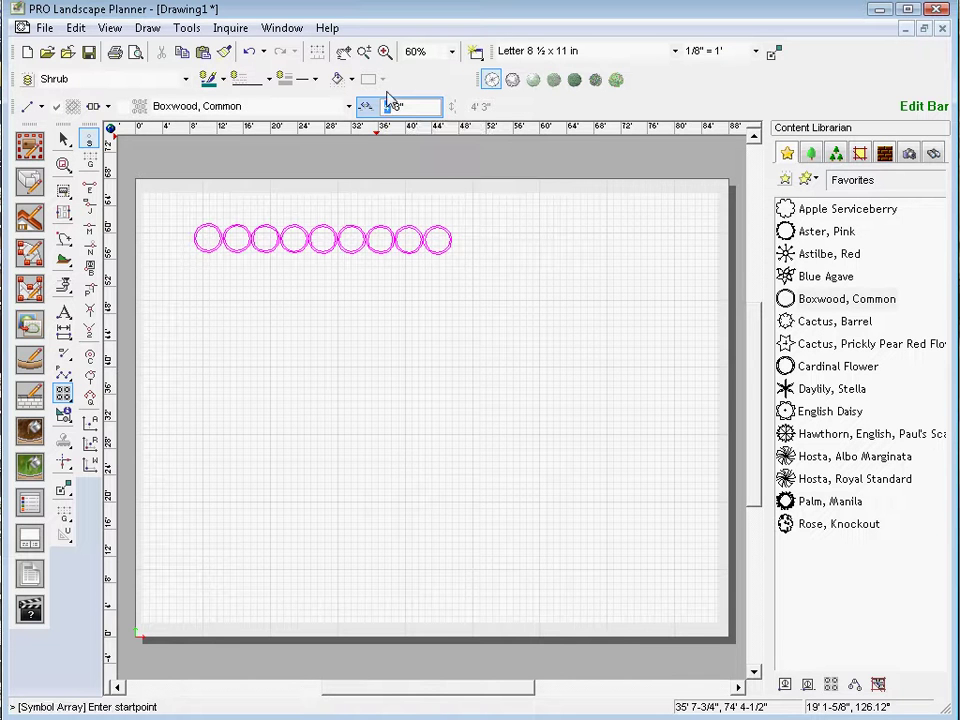
{"action": "type", "text": "6"}
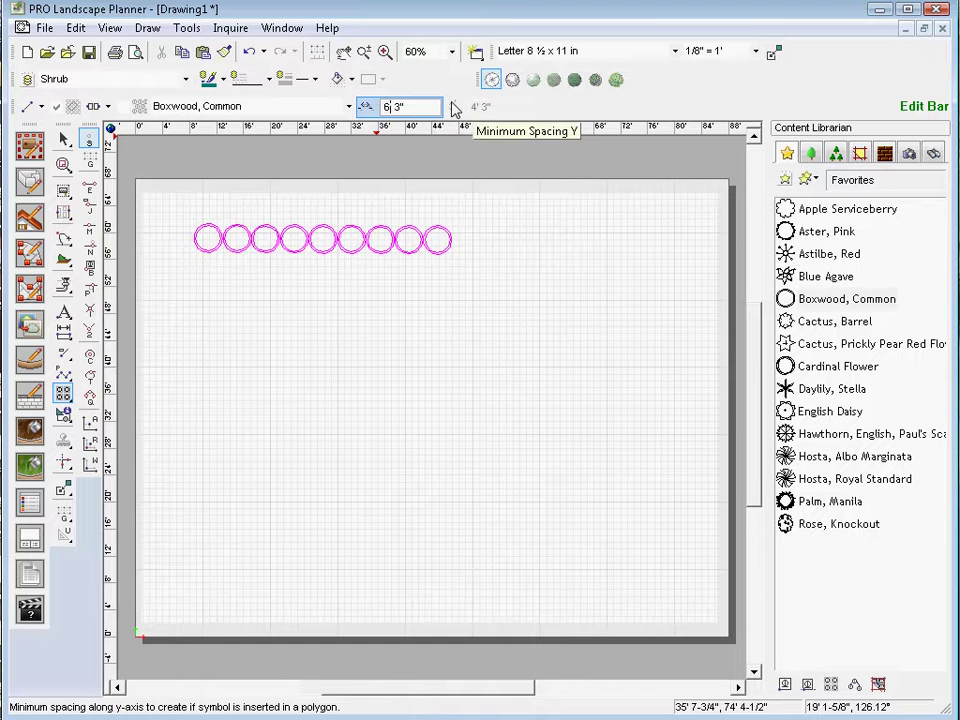
{"action": "key", "text": "Return"}
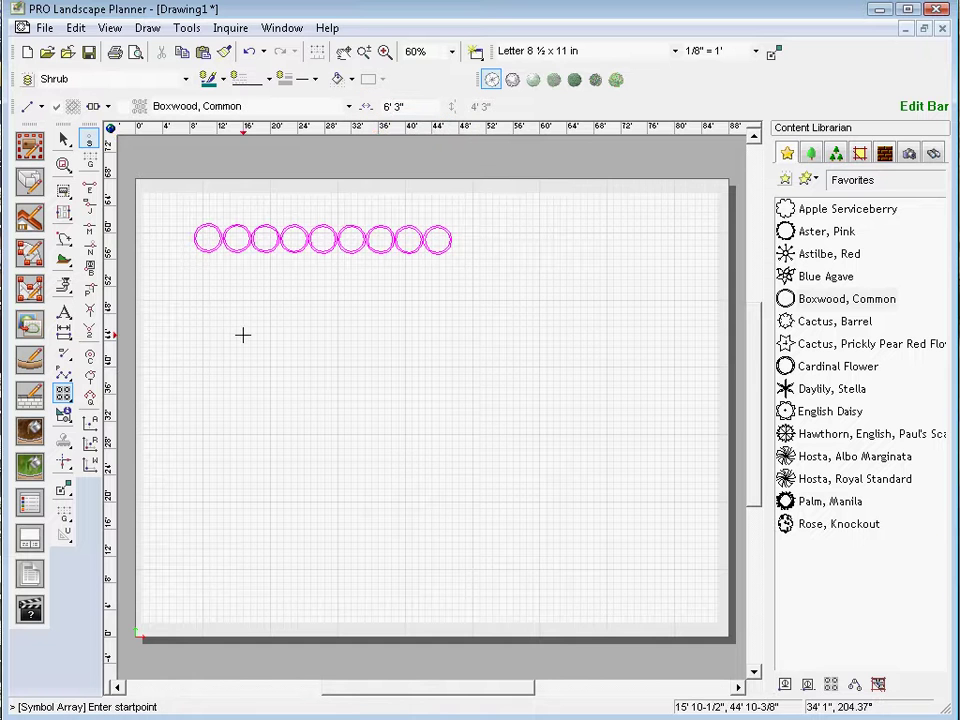
{"action": "left_click", "coordinate": [195, 275]}
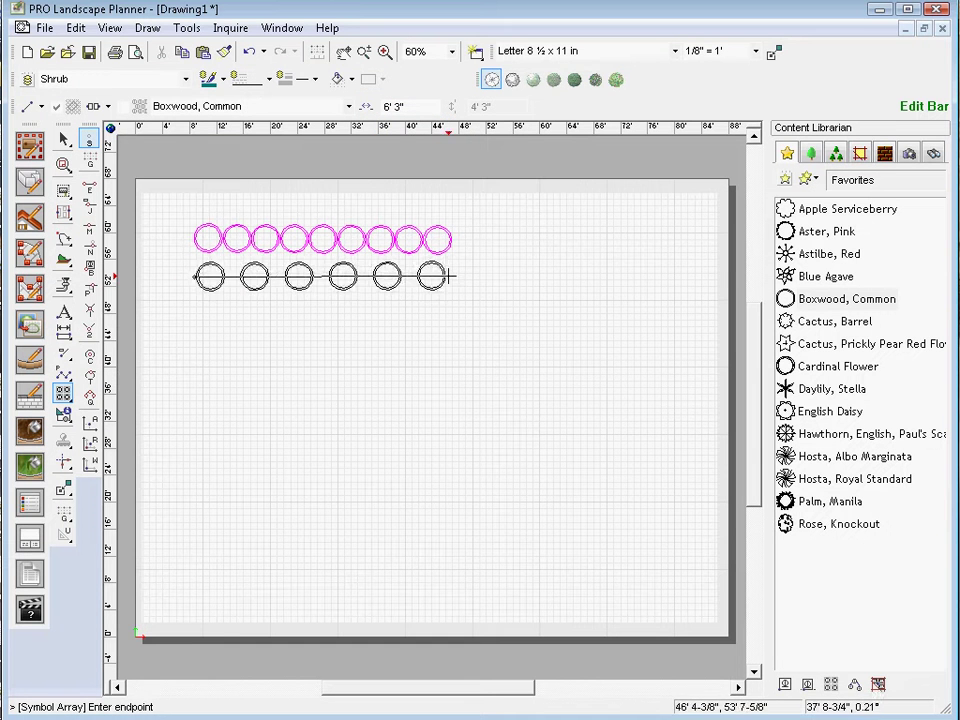
{"action": "left_click", "coordinate": [435, 282]}
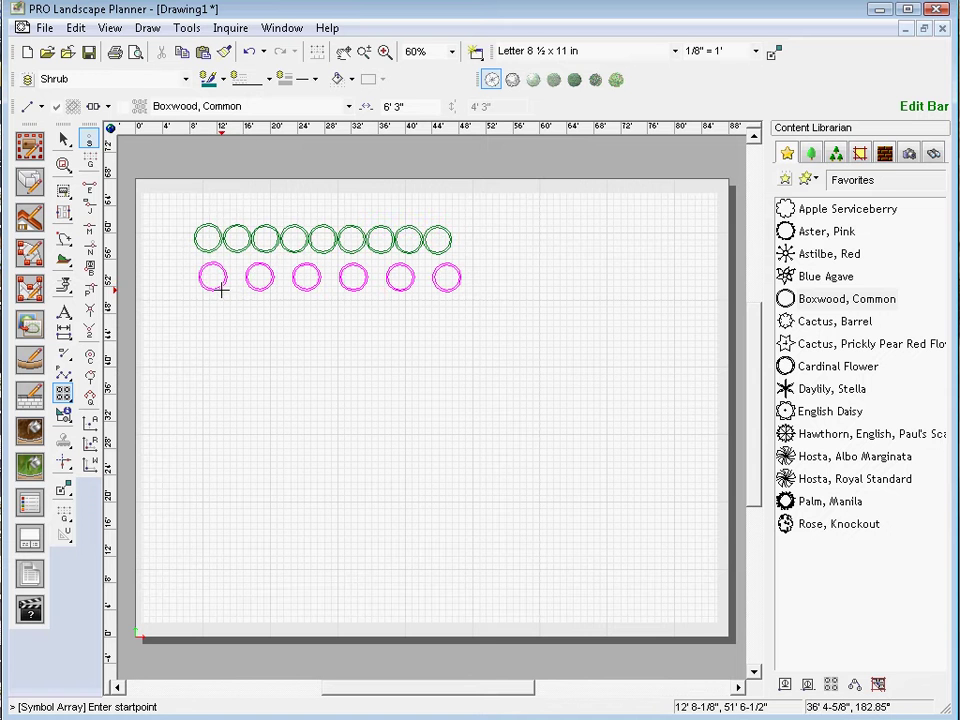
Switch the array to No Gaps and place a row of six boxwoods beneath the second
{"action": "left_click", "coordinate": [108, 107]}
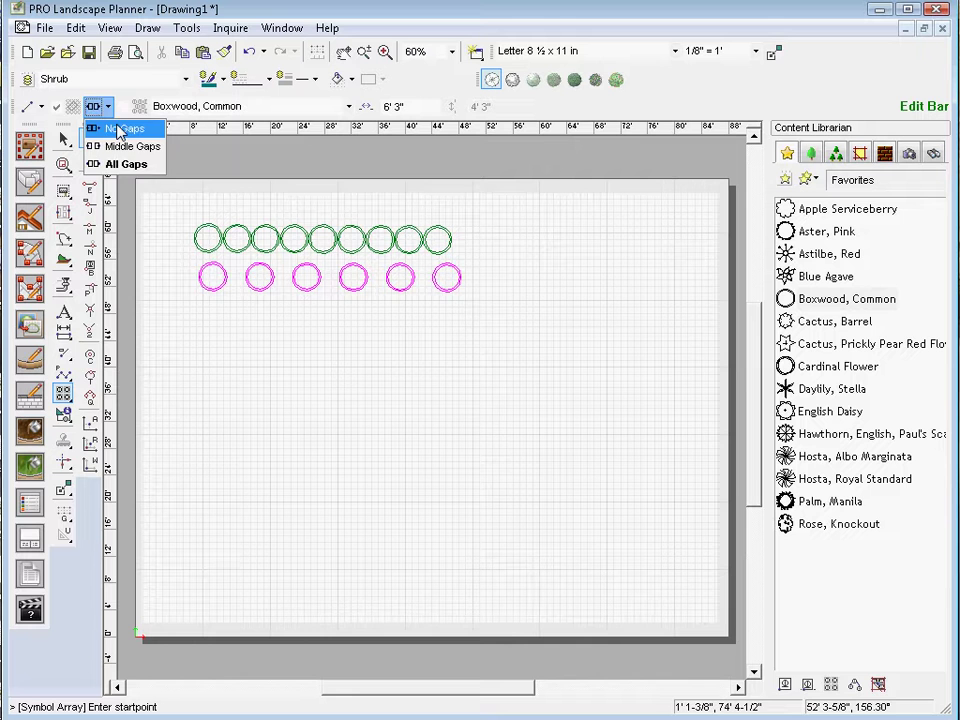
{"action": "left_click", "coordinate": [118, 131]}
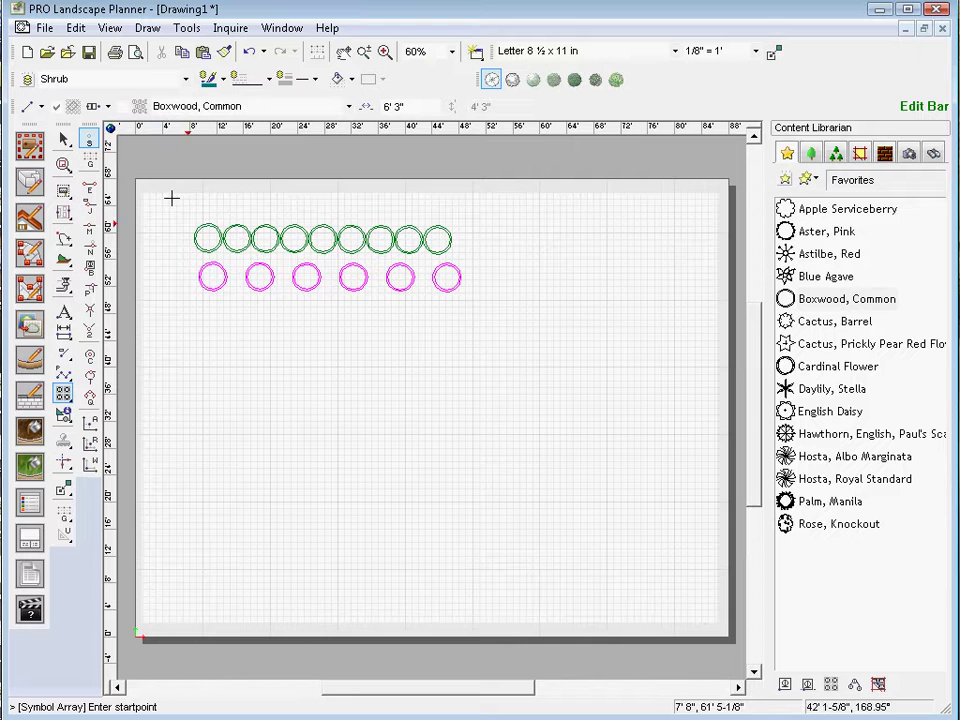
{"action": "left_click", "coordinate": [208, 313]}
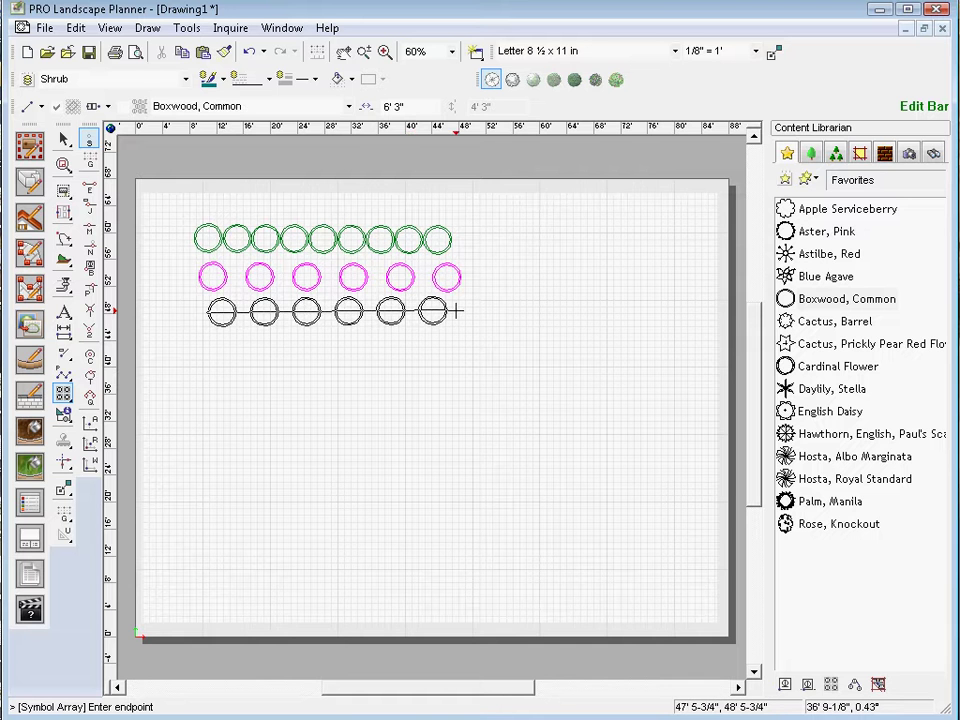
{"action": "left_click", "coordinate": [455, 312]}
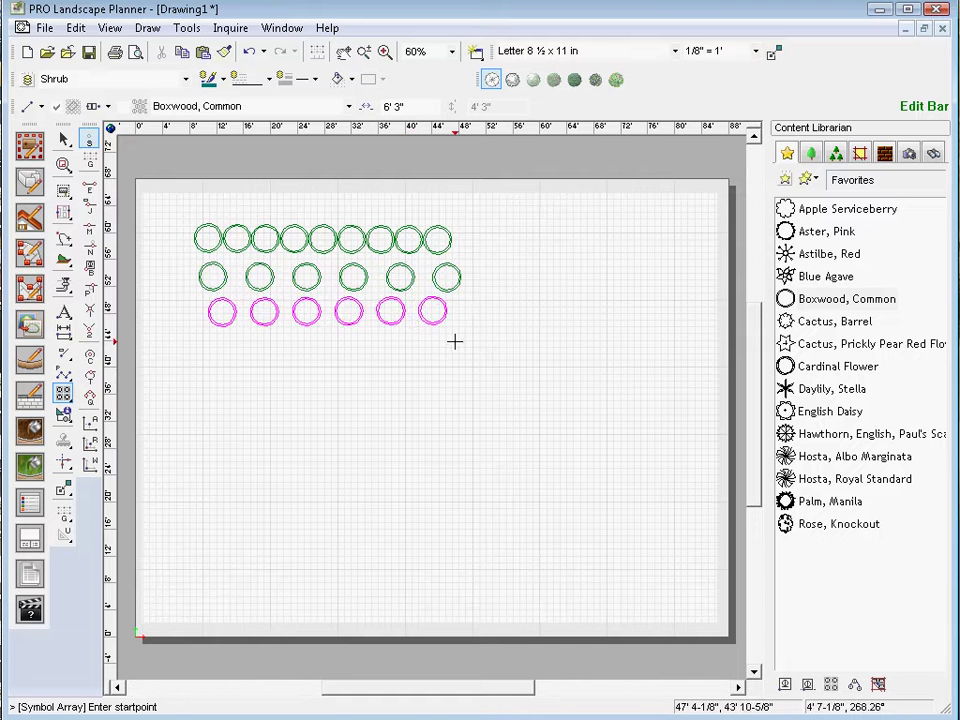
Switch the array to 2 Points and Angle Arc and lay an arc of nine boxwoods
{"action": "key", "text": "Escape"}
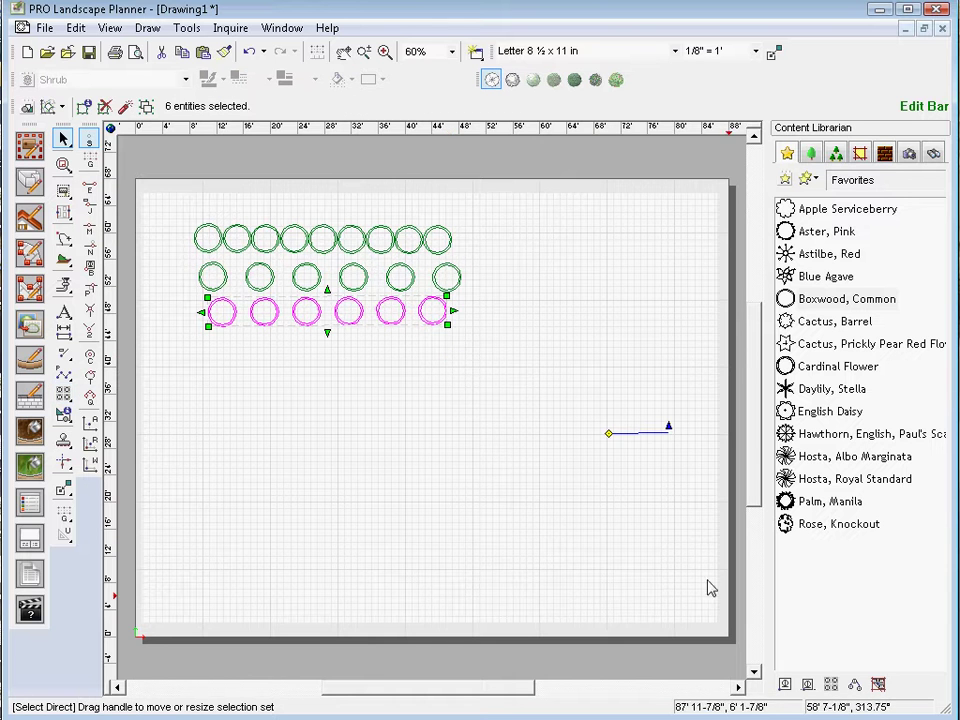
{"action": "left_click", "coordinate": [34, 108]}
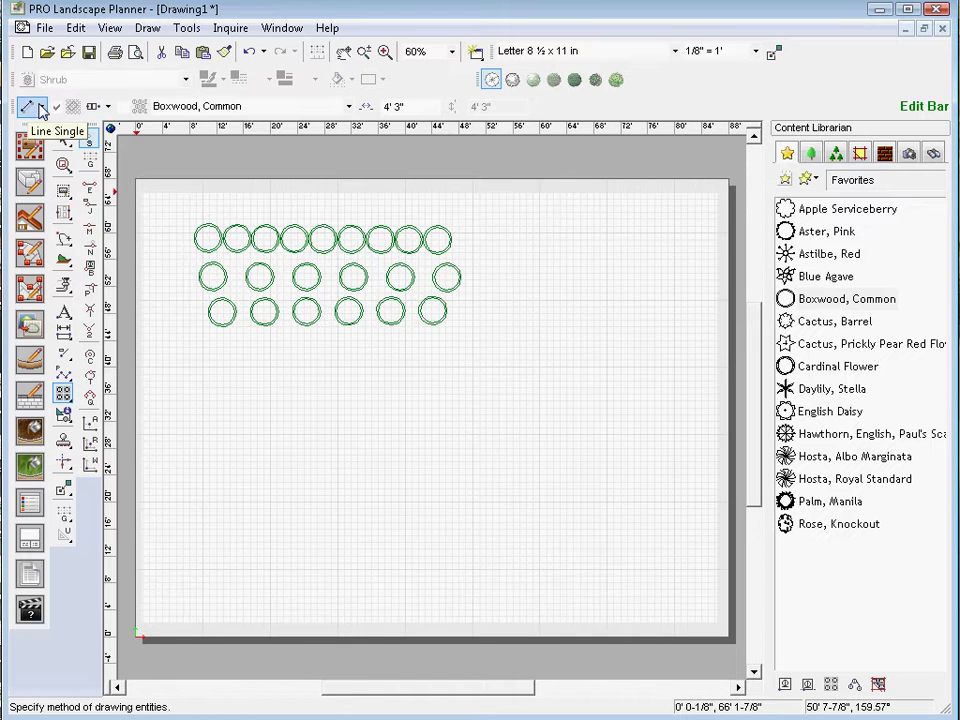
{"action": "left_click", "coordinate": [41, 108]}
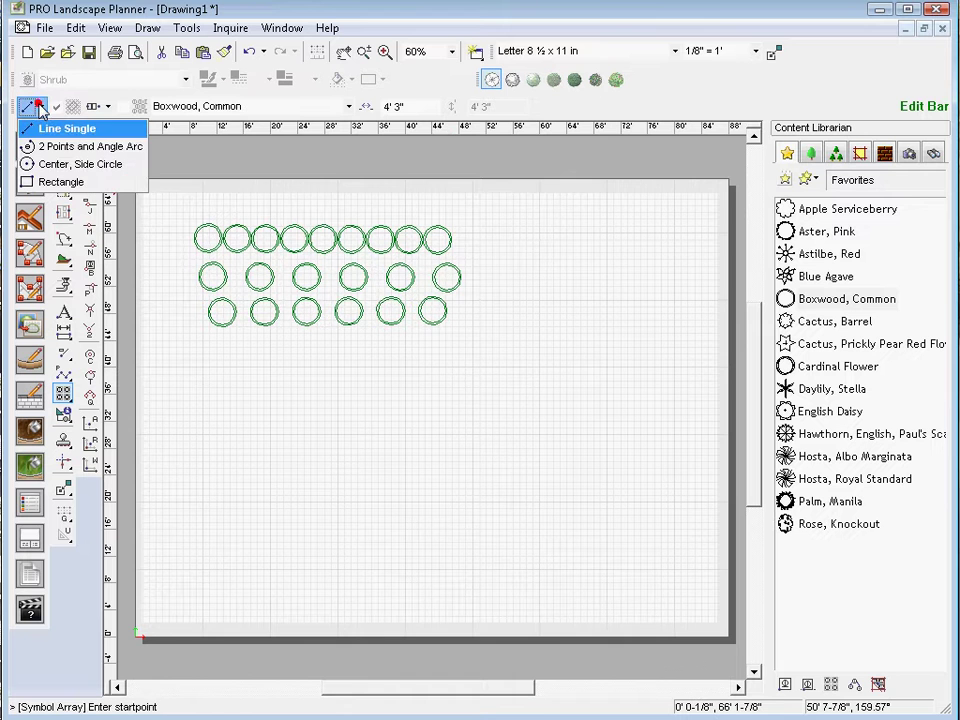
{"action": "left_click", "coordinate": [87, 150]}
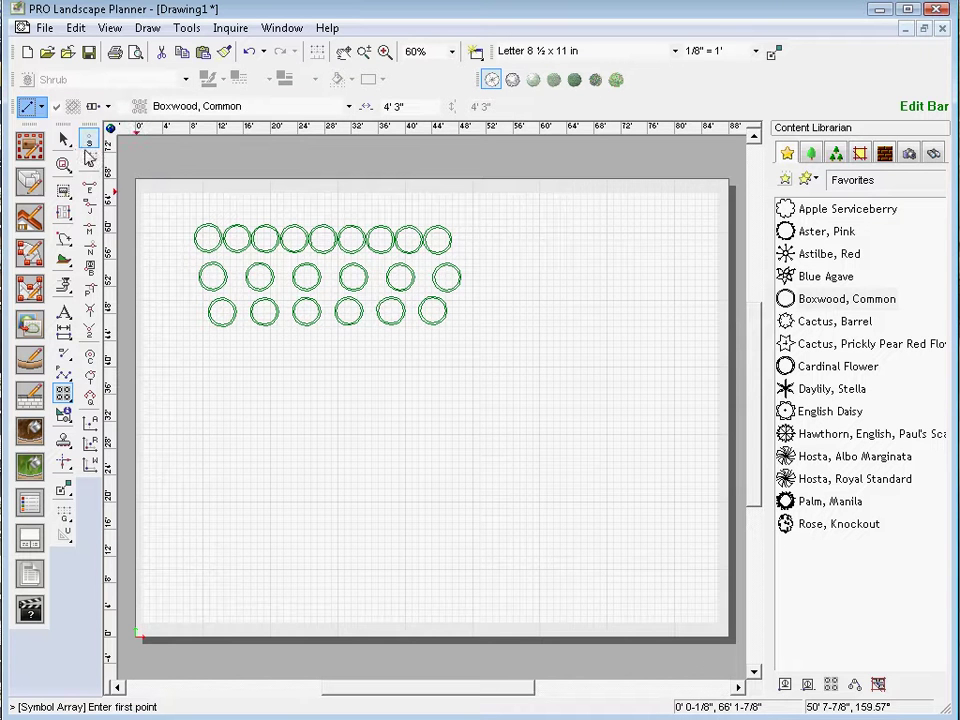
{"action": "left_click", "coordinate": [212, 394]}
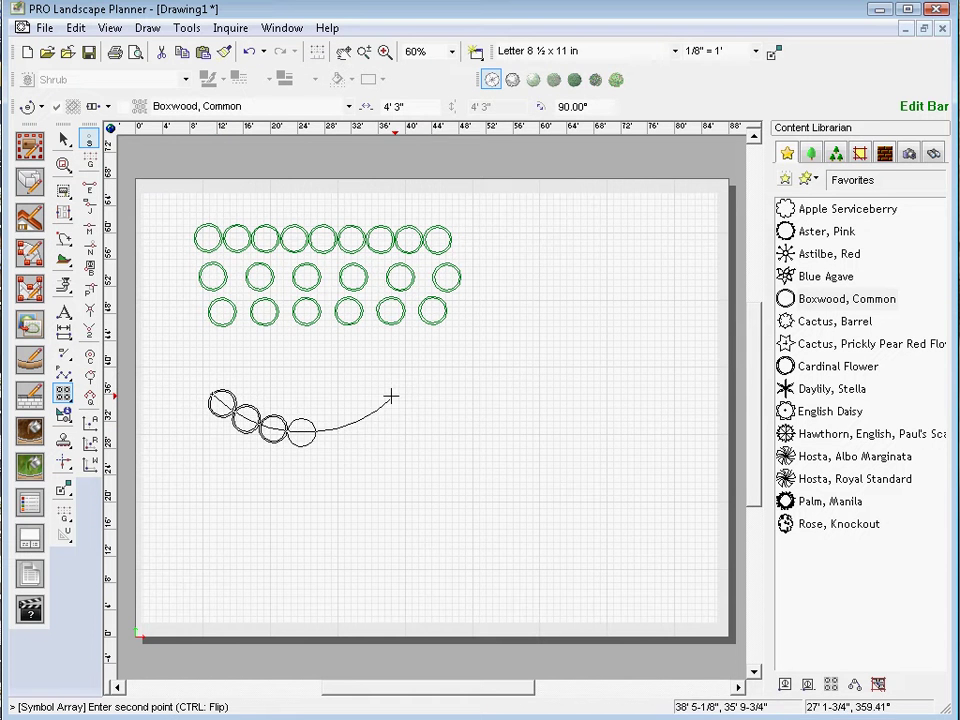
{"action": "left_click", "coordinate": [447, 398]}
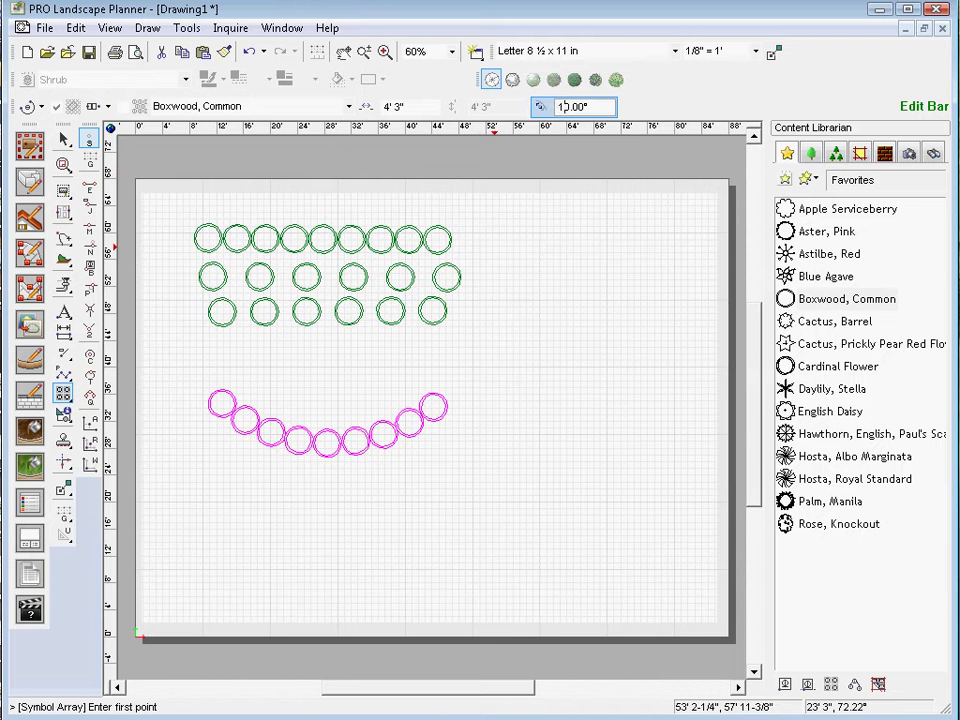
Set the arc angle to 180° and lay a half-circle of eleven boxwoods below it
{"action": "type", "text": "18"}
{"action": "left_click", "coordinate": [205, 501]}
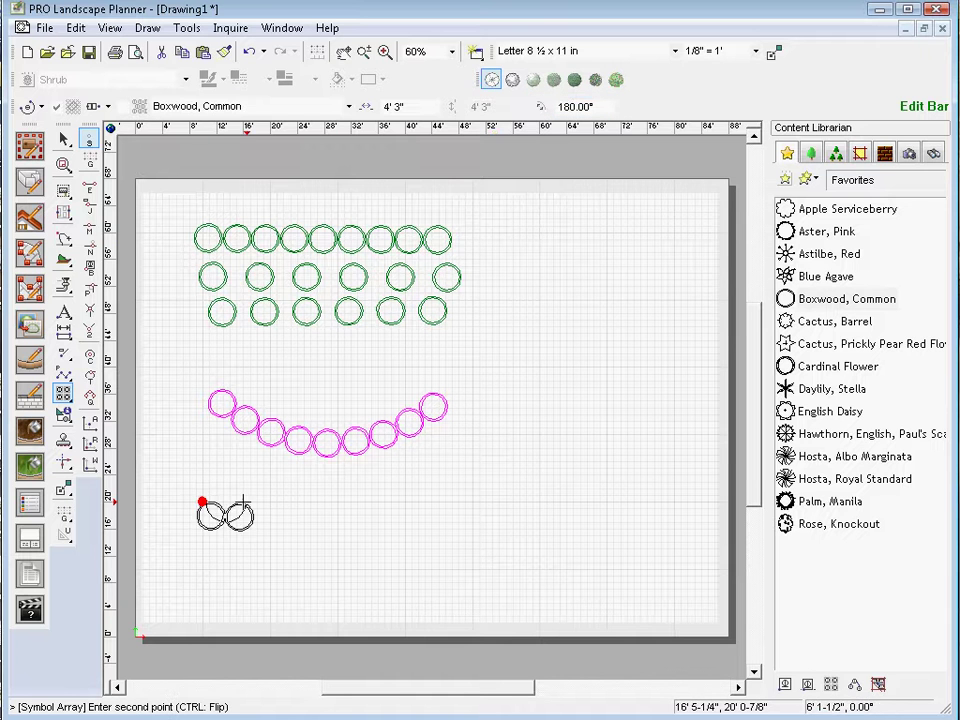
{"action": "left_click", "coordinate": [421, 501]}
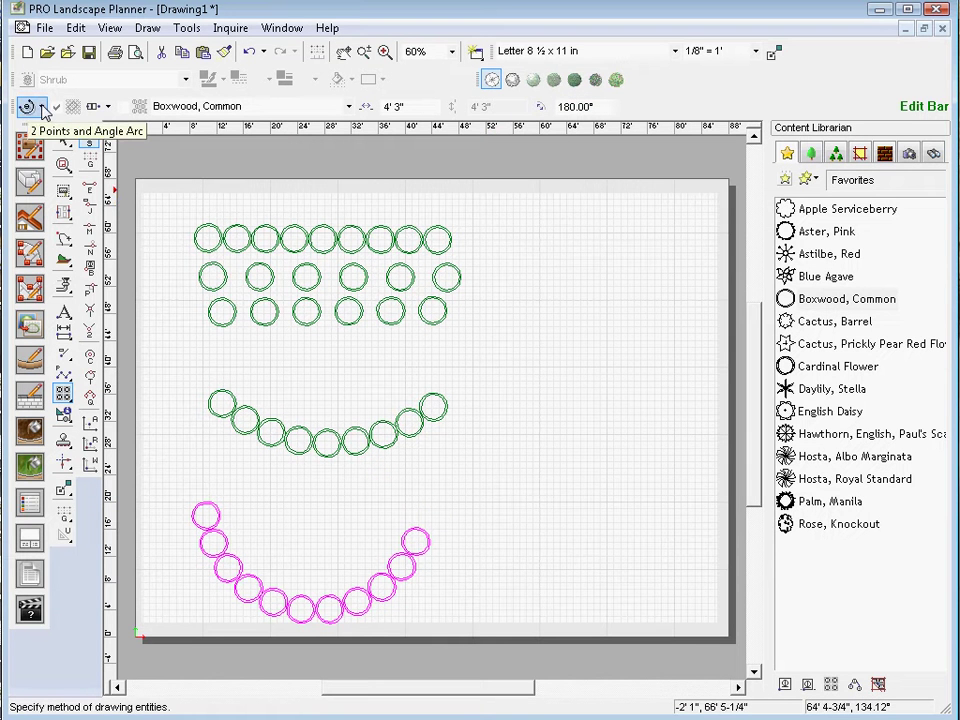
Use Center, Side Circle to place a ring of boxwoods at the rows' right end
{"action": "left_click", "coordinate": [43, 108]}
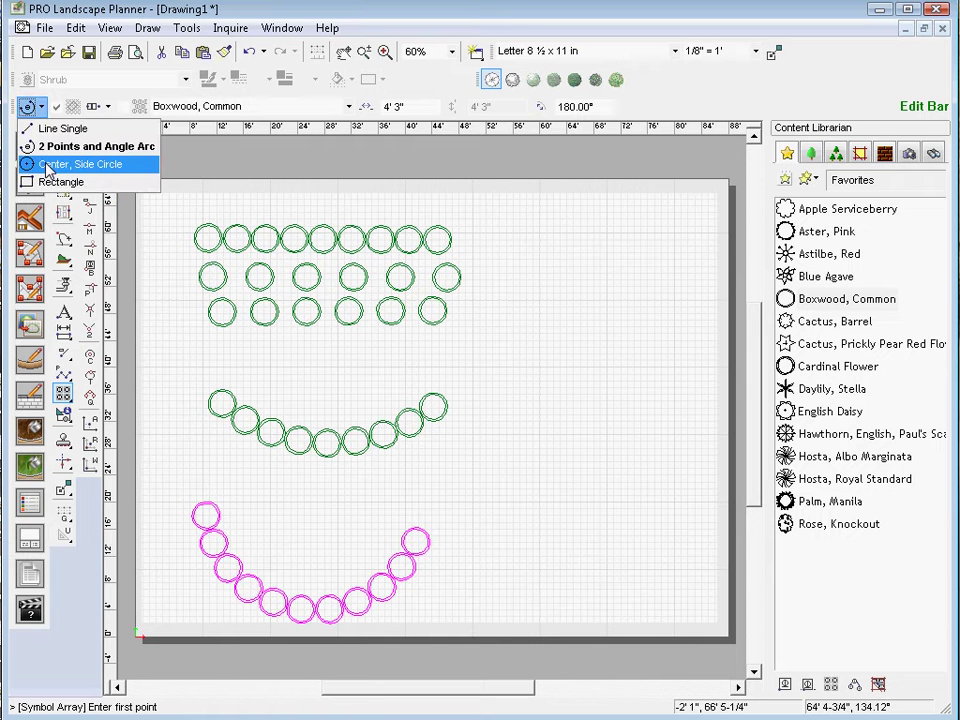
{"action": "left_click", "coordinate": [47, 165]}
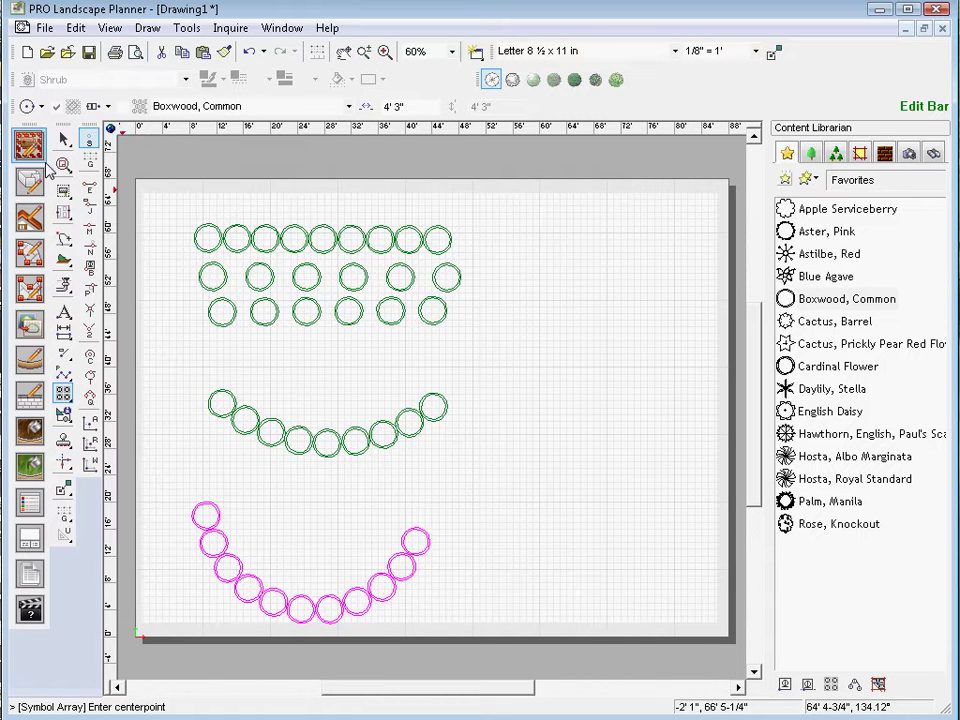
{"action": "left_click", "coordinate": [510, 279]}
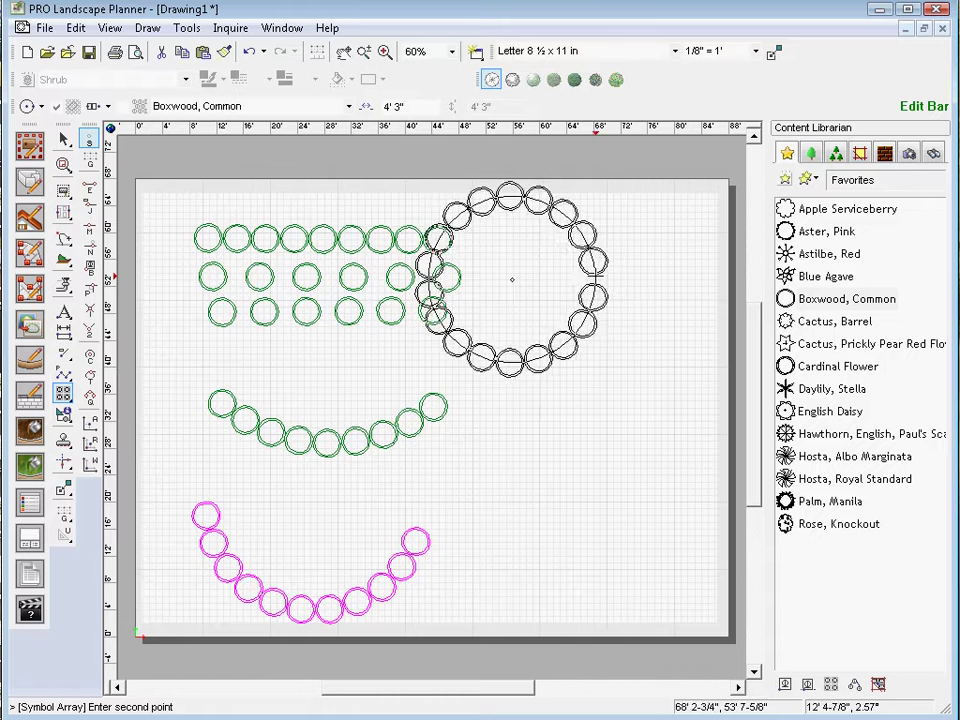
{"action": "left_click", "coordinate": [613, 266]}
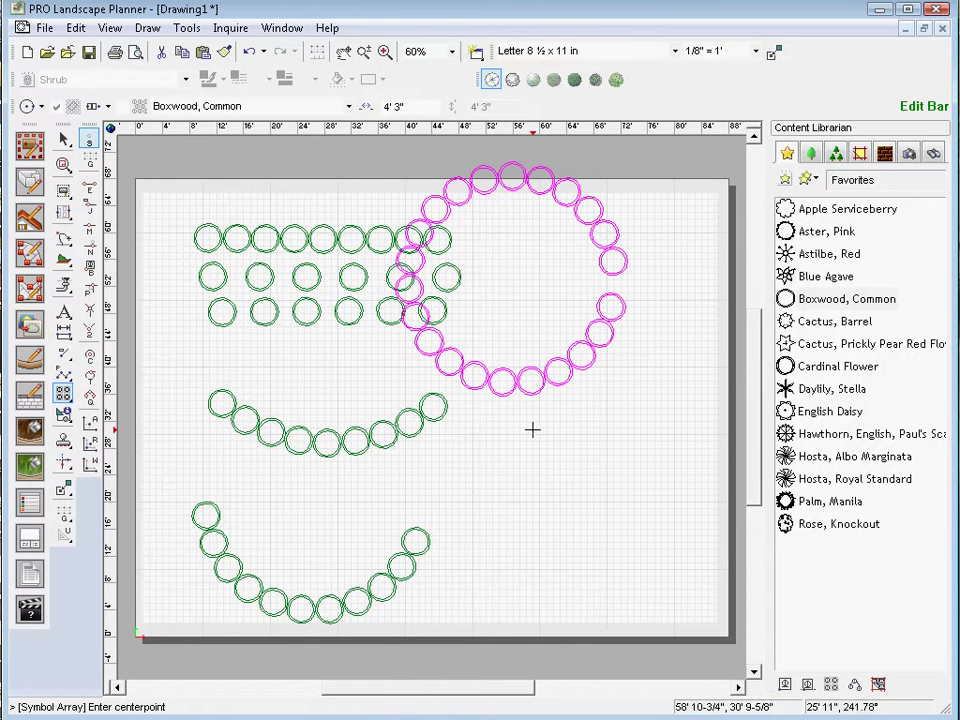
{"action": "left_click", "coordinate": [40, 106]}
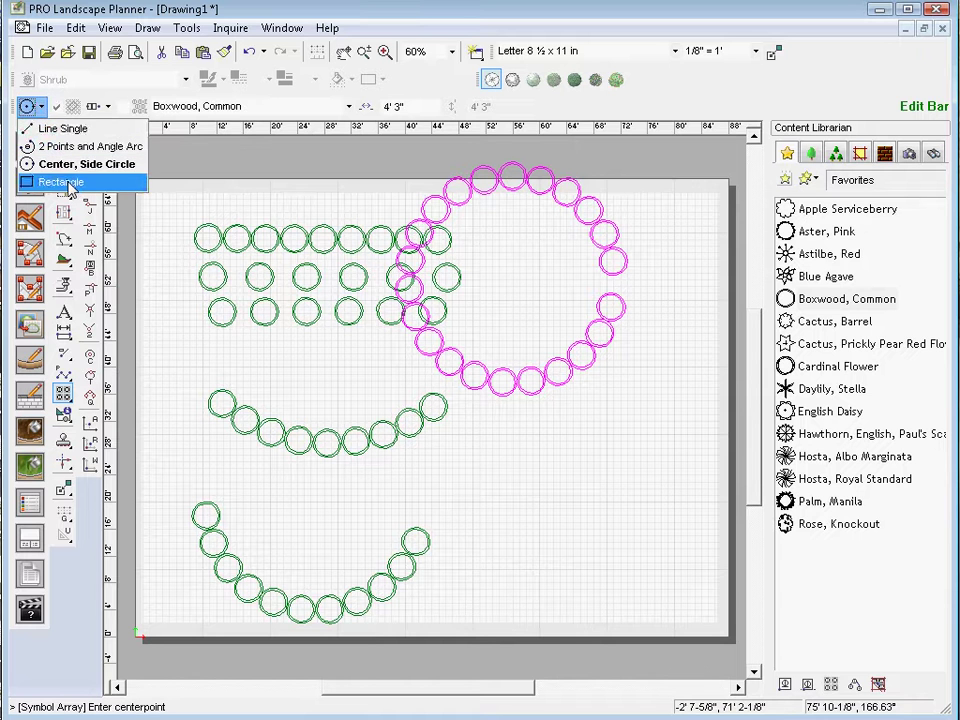
Fill a rectangle at lower right with a three-row boxwood grid
{"action": "left_click", "coordinate": [72, 182]}
{"action": "left_click", "coordinate": [449, 436]}
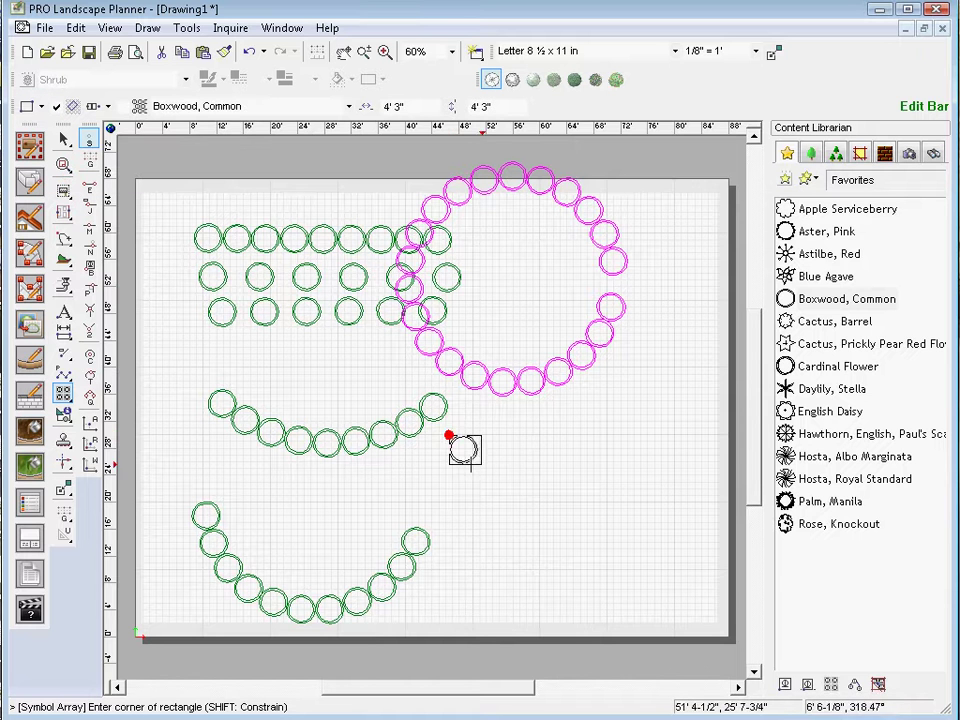
{"action": "left_click", "coordinate": [707, 521]}
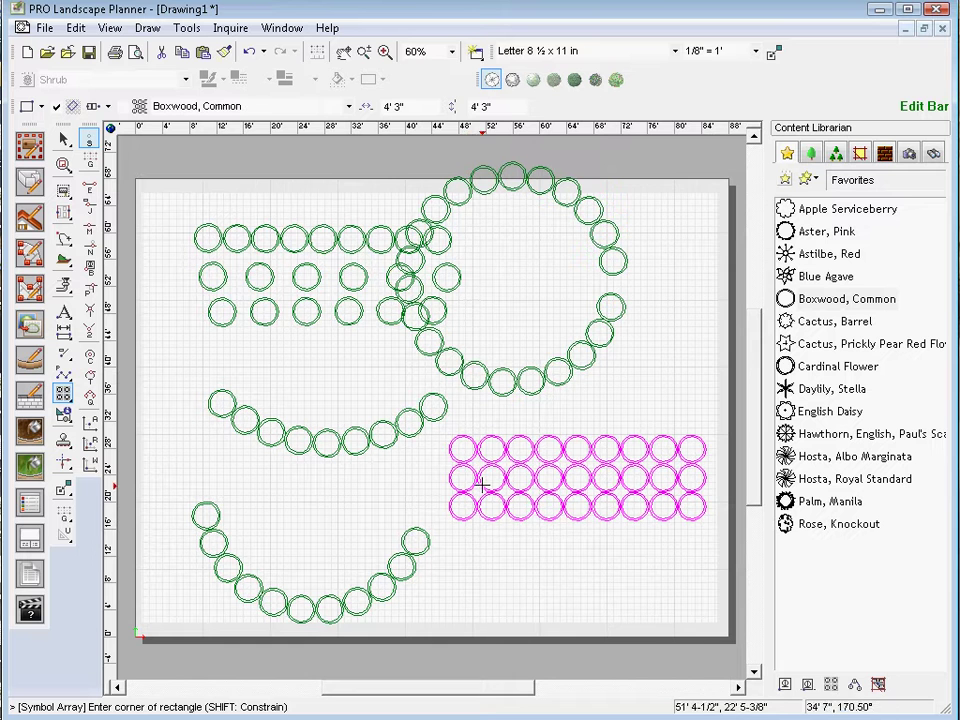
Enable Stagger Rows and place a staggered boxwood block beneath the grid
{"action": "left_click", "coordinate": [126, 110]}
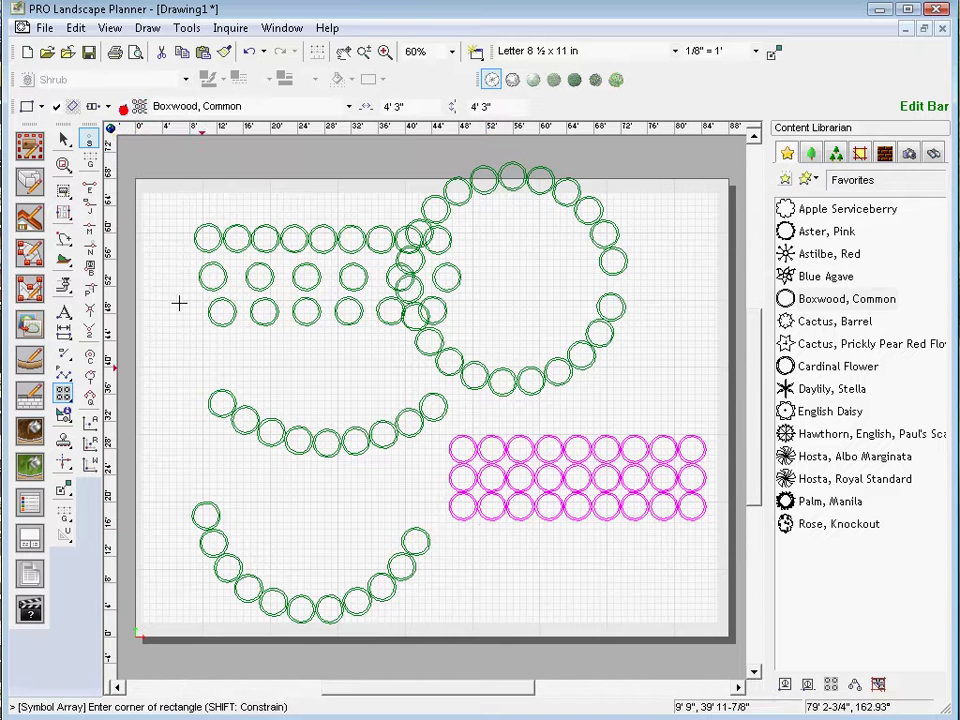
{"action": "left_click", "coordinate": [441, 532]}
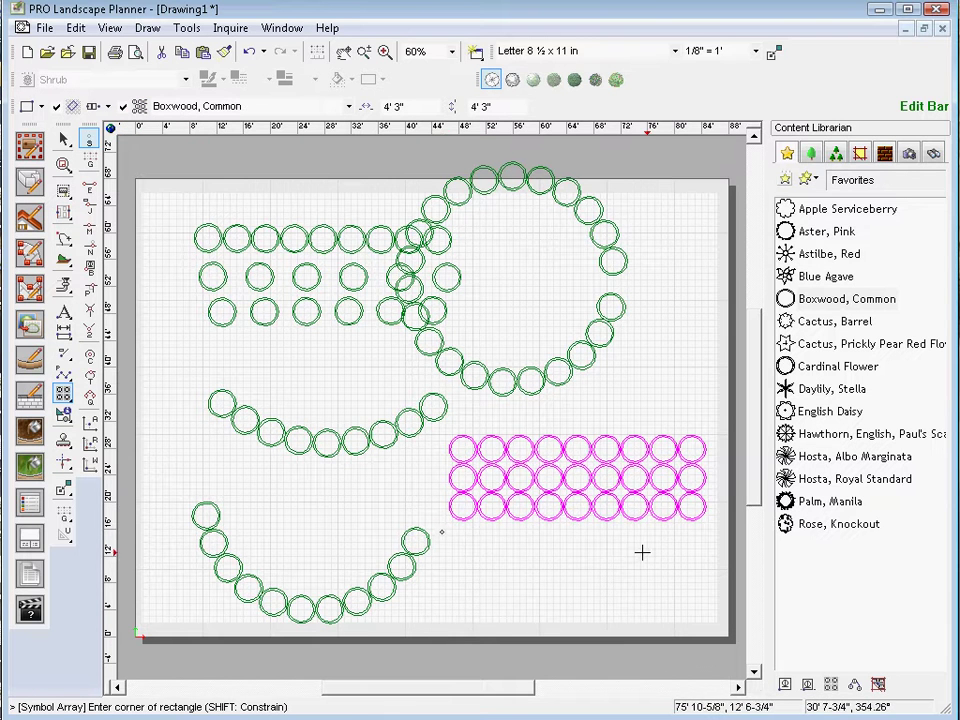
{"action": "left_click", "coordinate": [710, 636]}
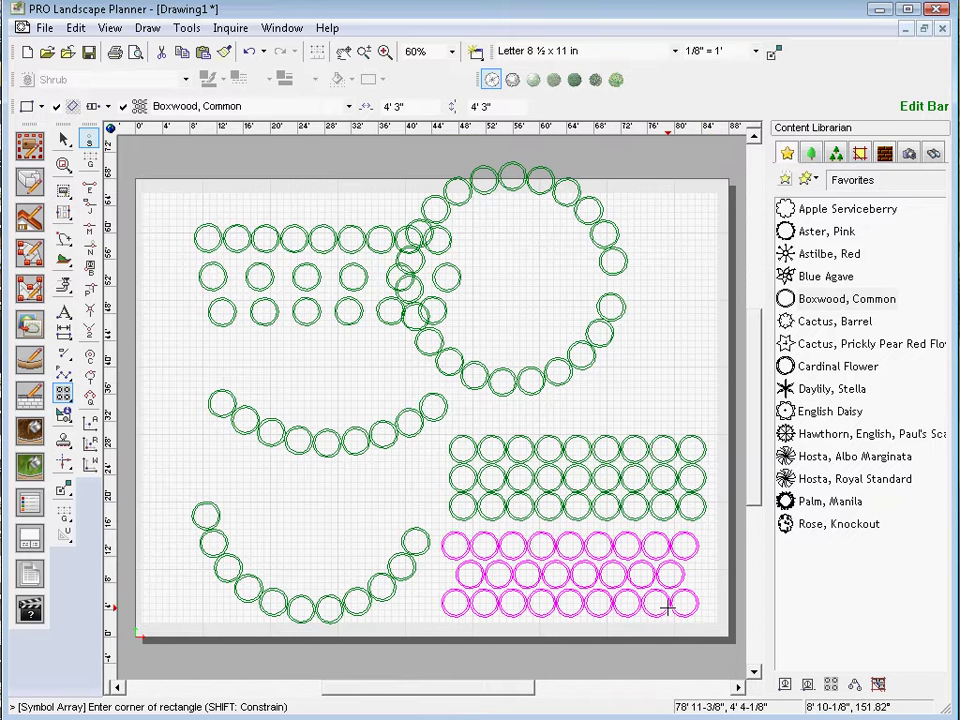
Delete all boxwoods and start a Symbol Path Array with Daylily, Stella selected
{"action": "key", "text": "ctrl+a"}
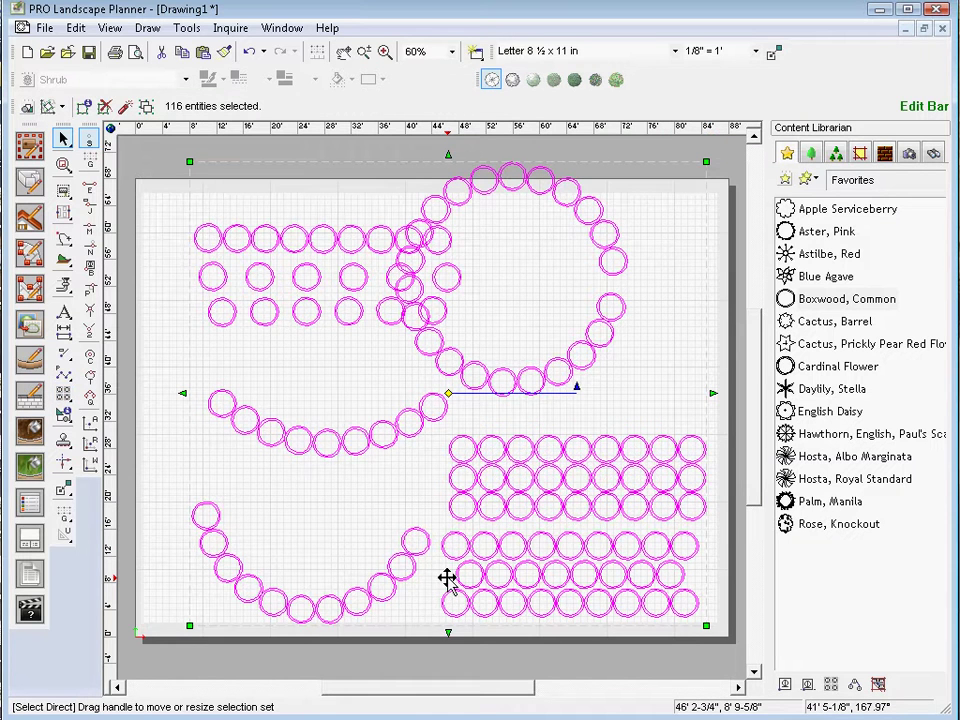
{"action": "key", "text": "Delete"}
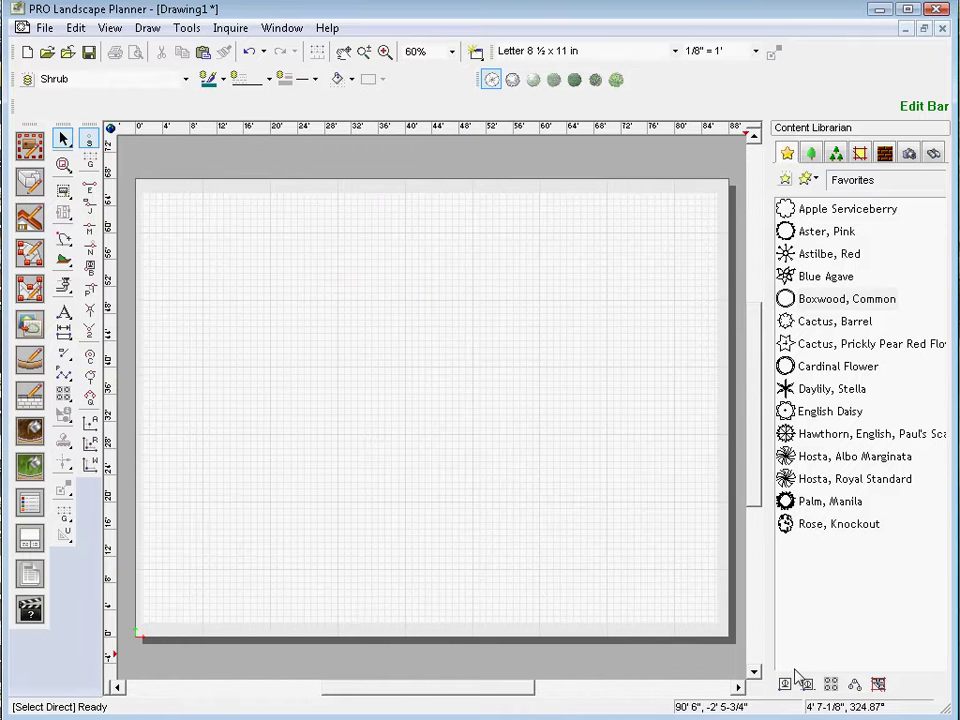
{"action": "left_click", "coordinate": [808, 396]}
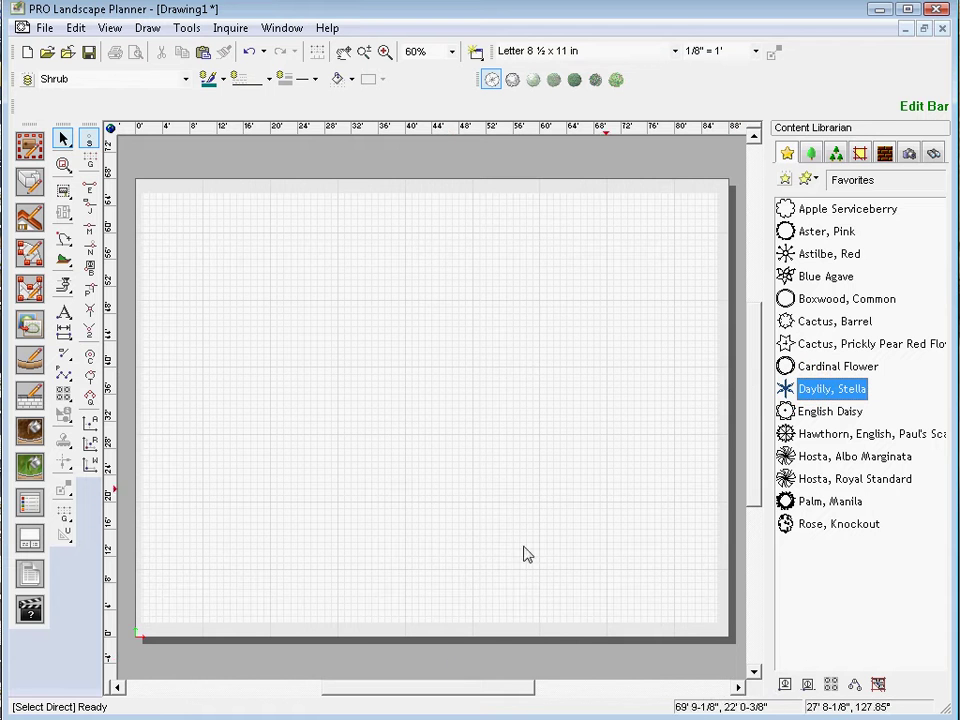
{"action": "left_click", "coordinate": [855, 684]}
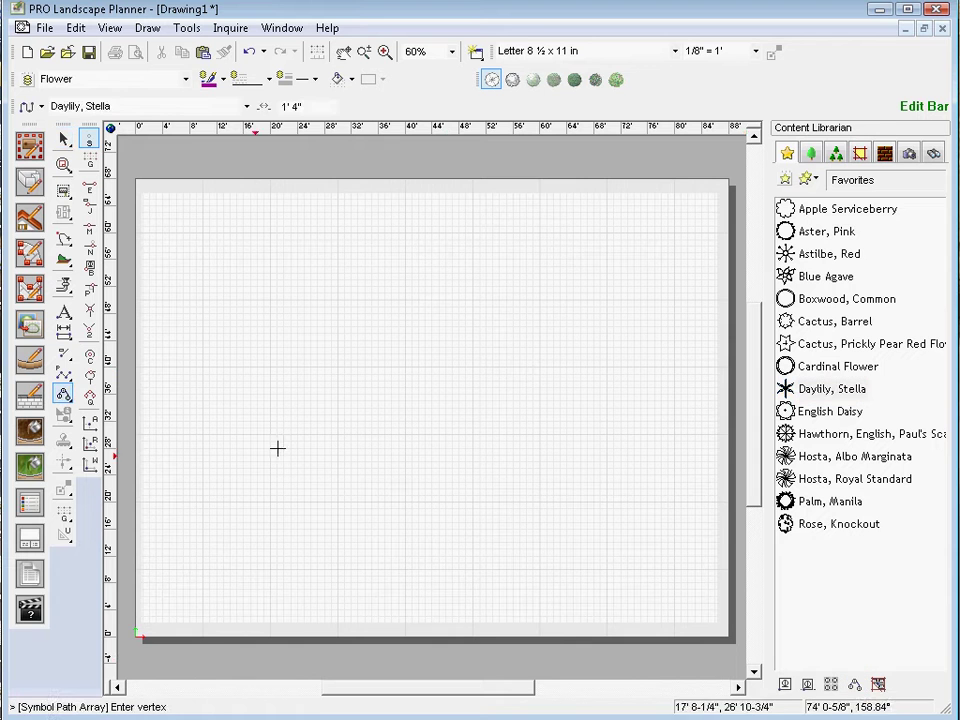
{"action": "left_click", "coordinate": [42, 106]}
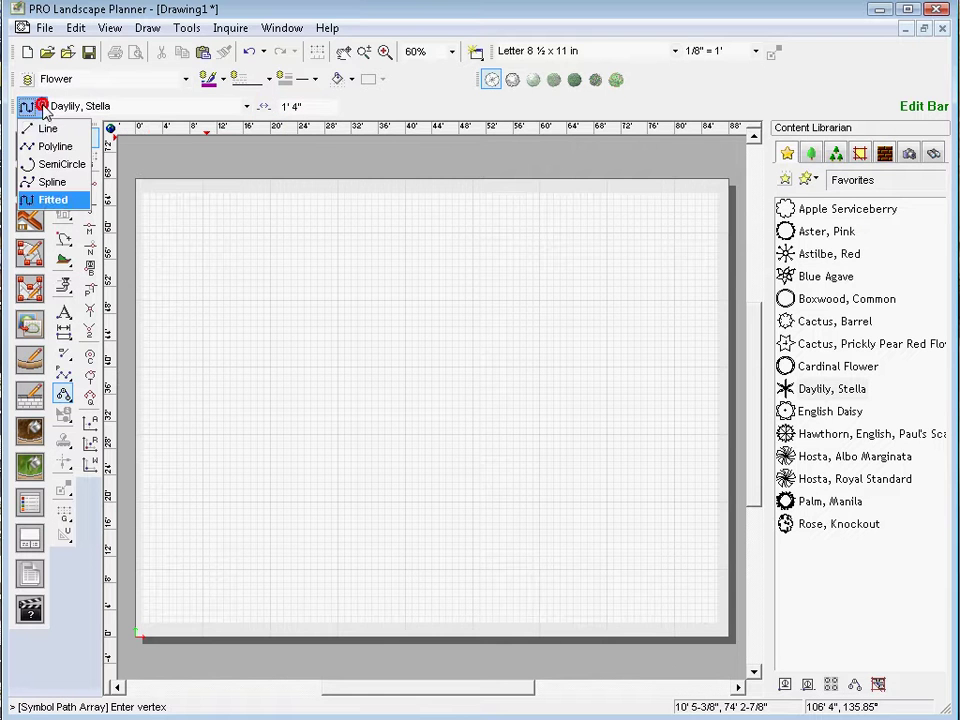
Draw a spline path of Daylily, Stella plants from lower left to upper right
{"action": "left_click", "coordinate": [52, 184]}
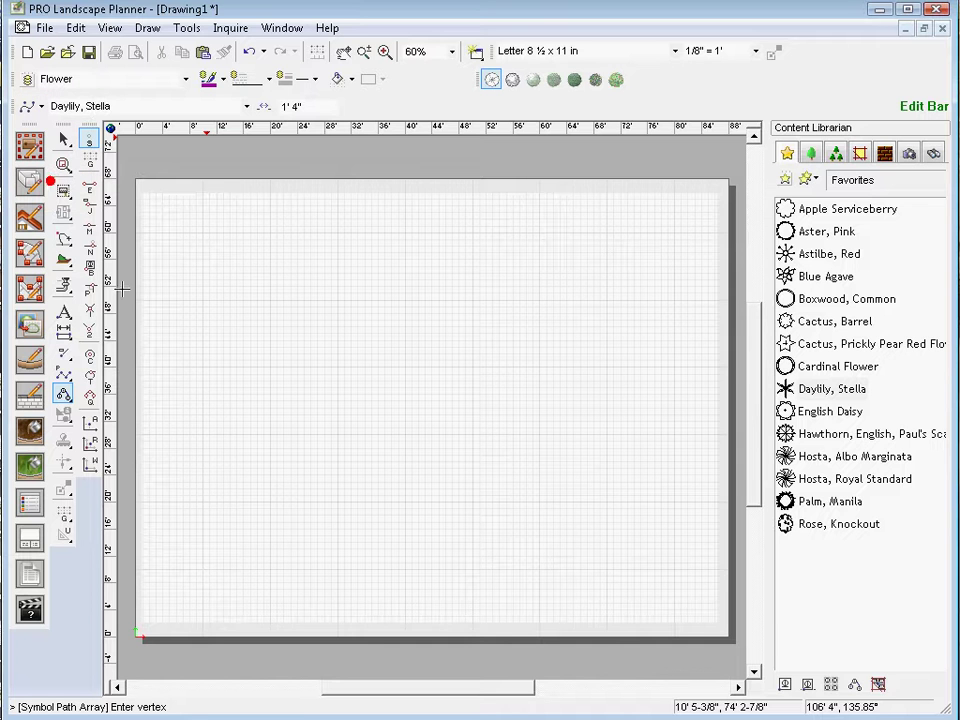
{"action": "left_click", "coordinate": [179, 515]}
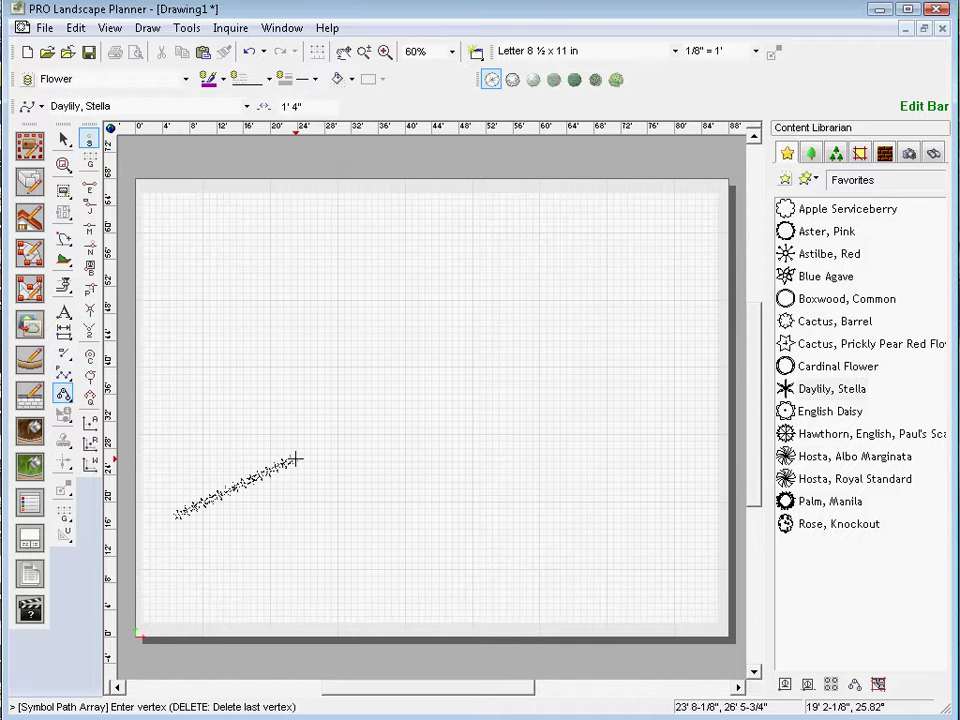
{"action": "left_click", "coordinate": [298, 457]}
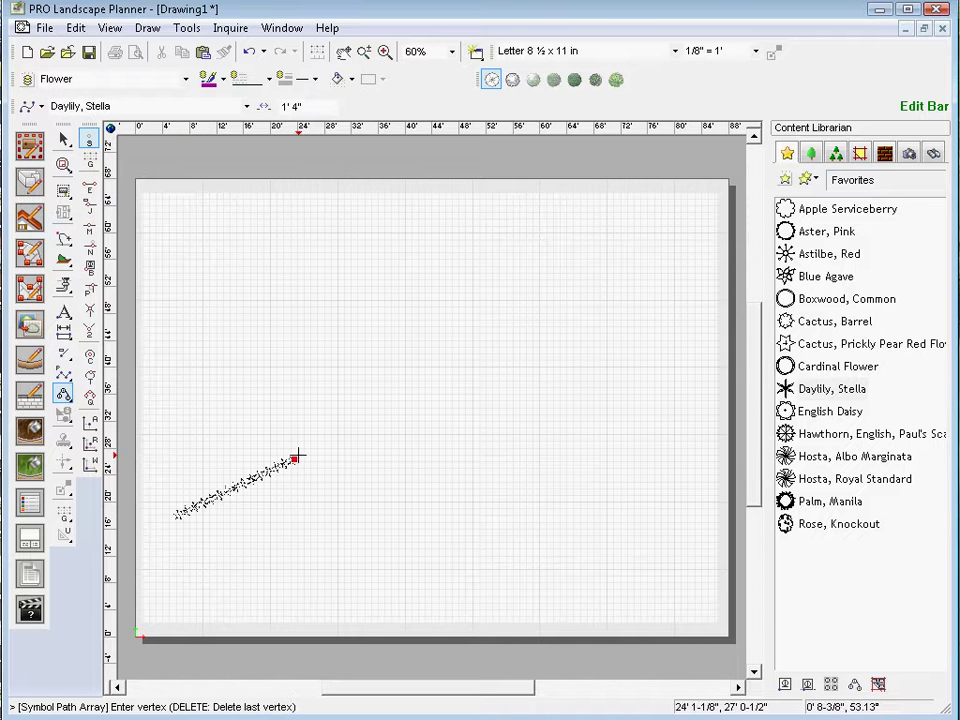
{"action": "left_click", "coordinate": [309, 347]}
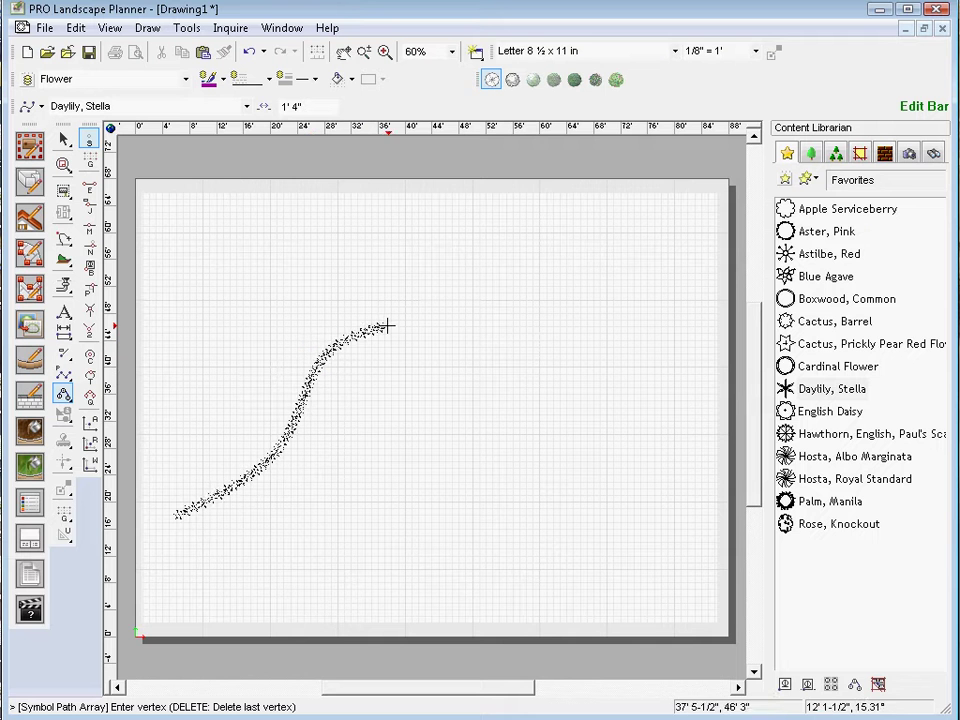
{"action": "left_click", "coordinate": [490, 317]}
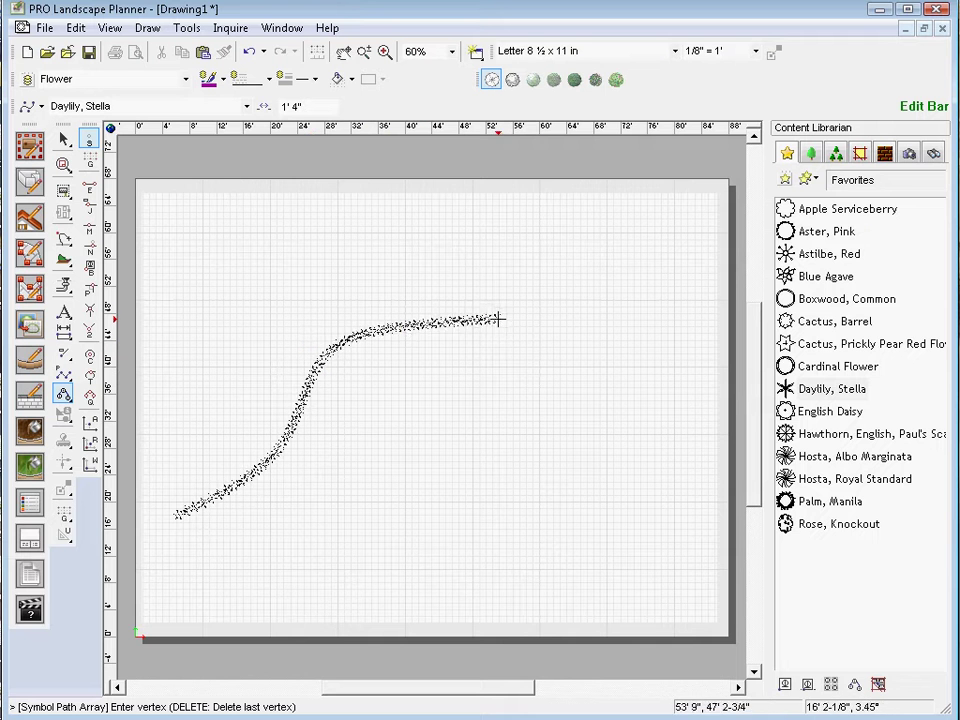
{"action": "left_click", "coordinate": [578, 242]}
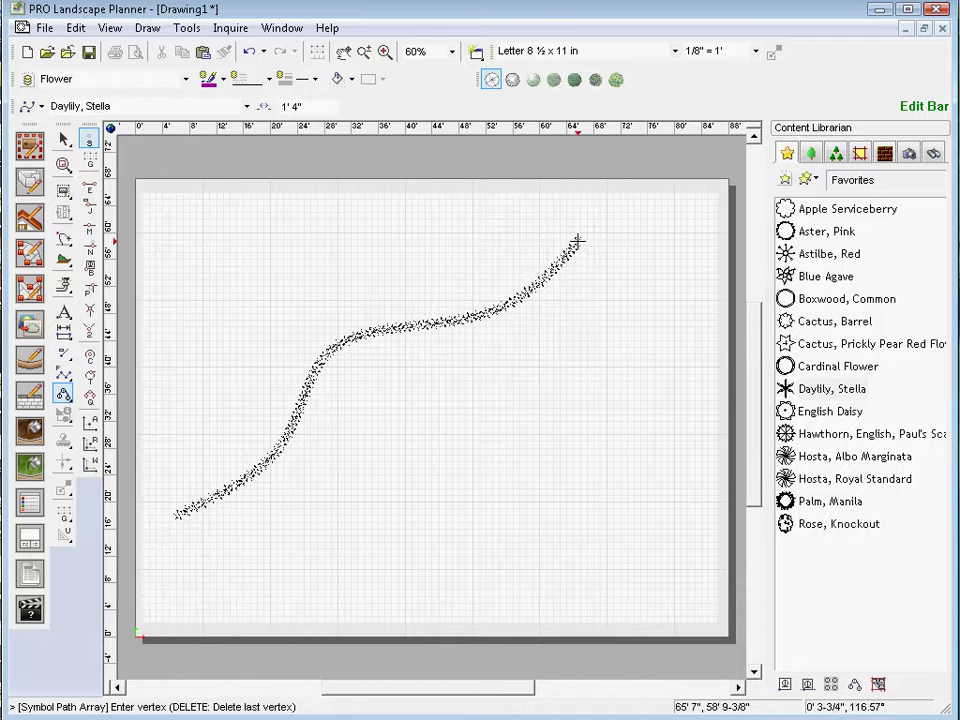
{"action": "double_click", "coordinate": [578, 242]}
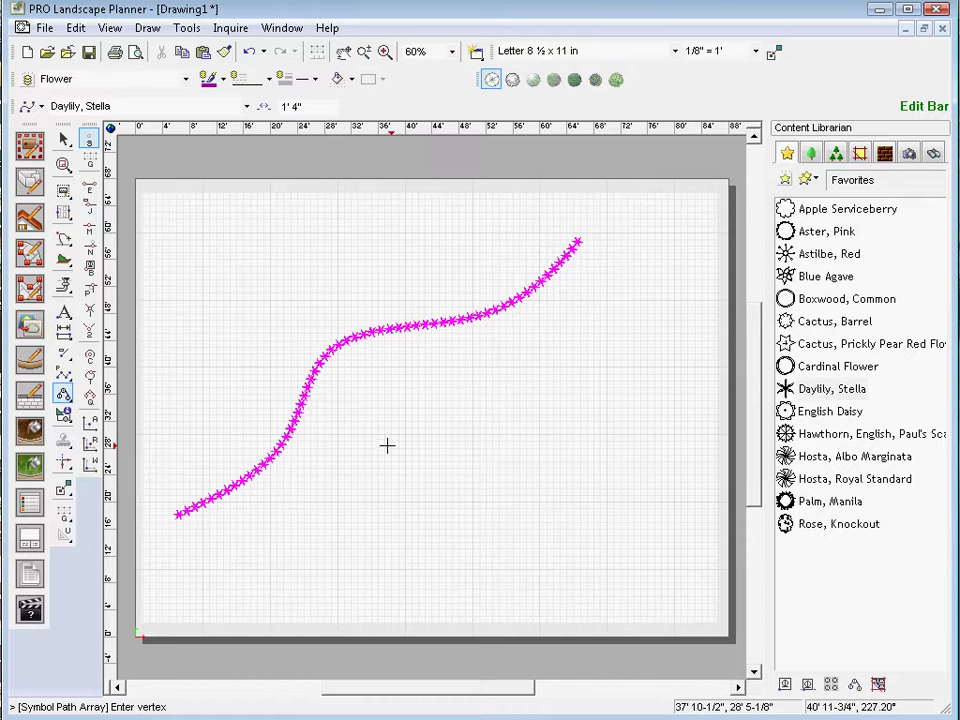
Delete the daylily path and pick Fence48 from the Deck library
{"action": "key", "text": "Escape"}
{"action": "key", "text": "ctrl+a"}
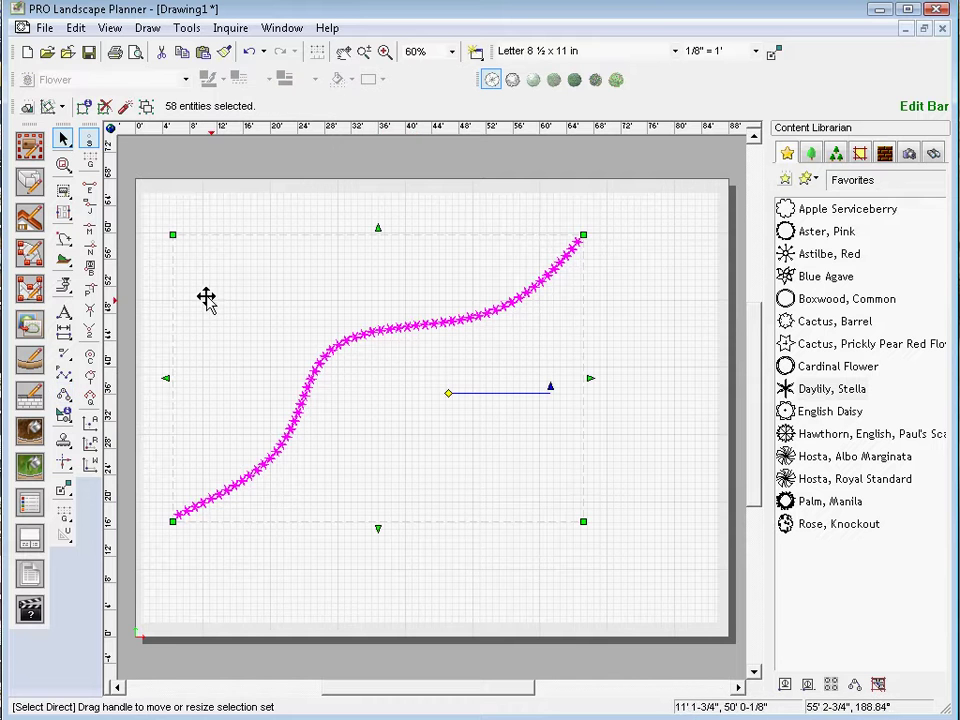
{"action": "key", "text": "Delete"}
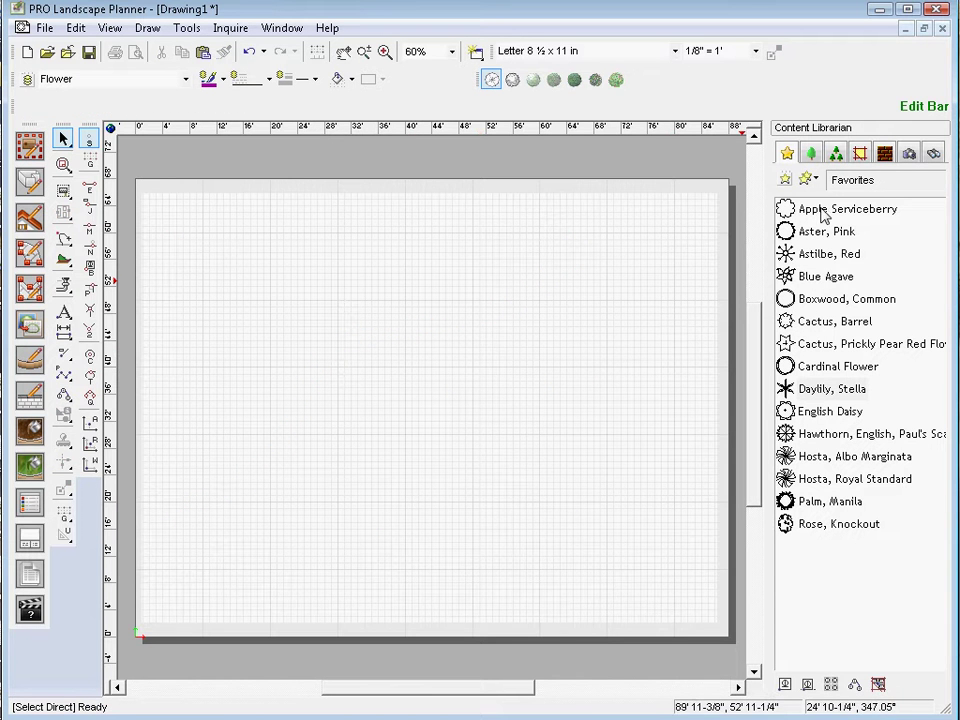
{"action": "mouse_move", "coordinate": [826, 214]}
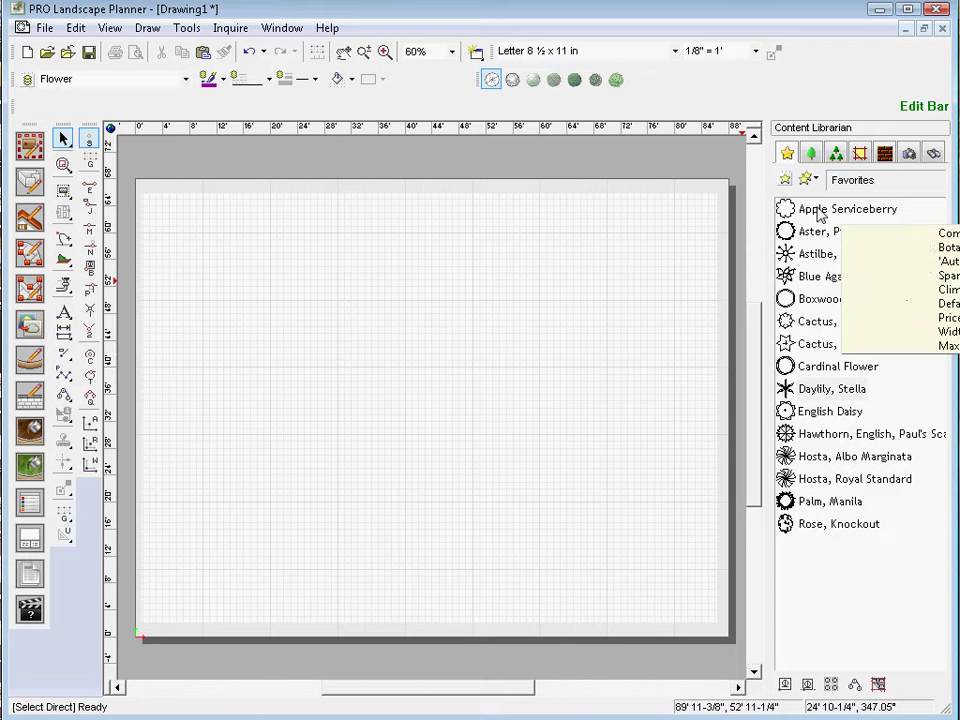
{"action": "left_click", "coordinate": [811, 155]}
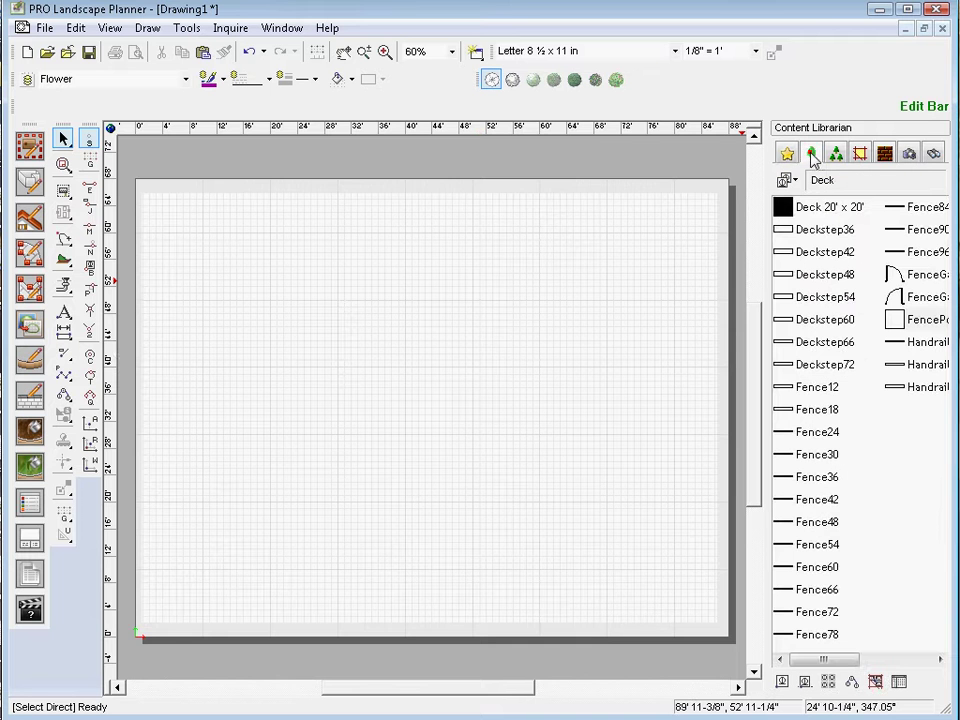
{"action": "left_click", "coordinate": [800, 522]}
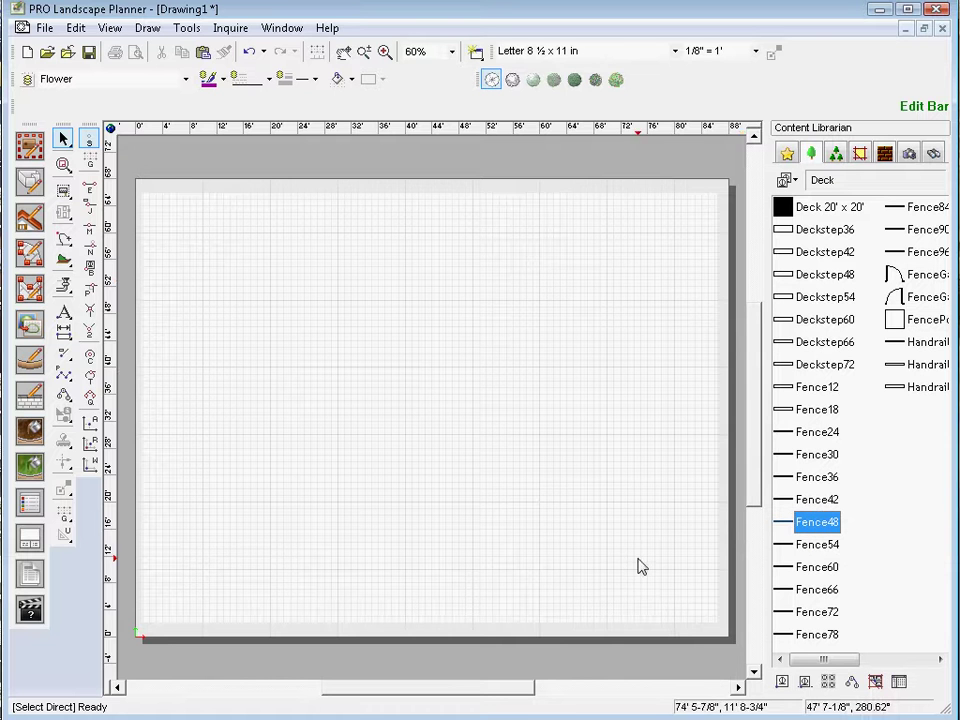
Lay a Line Single row of Fence48 panels left to right across the upper plan
{"action": "left_click", "coordinate": [829, 683]}
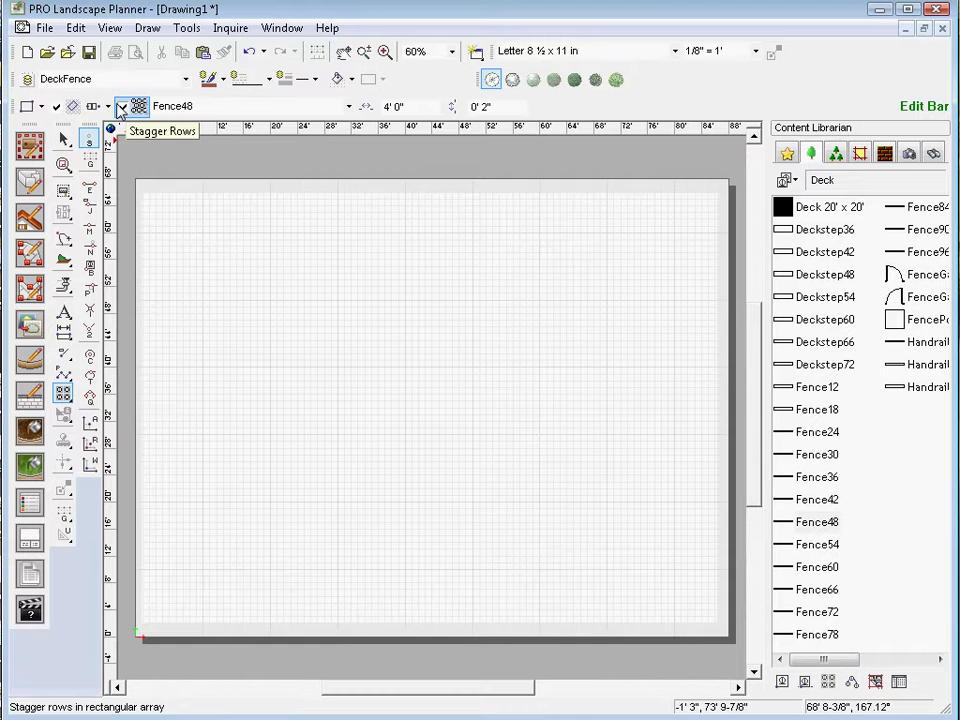
{"action": "left_click", "coordinate": [41, 106]}
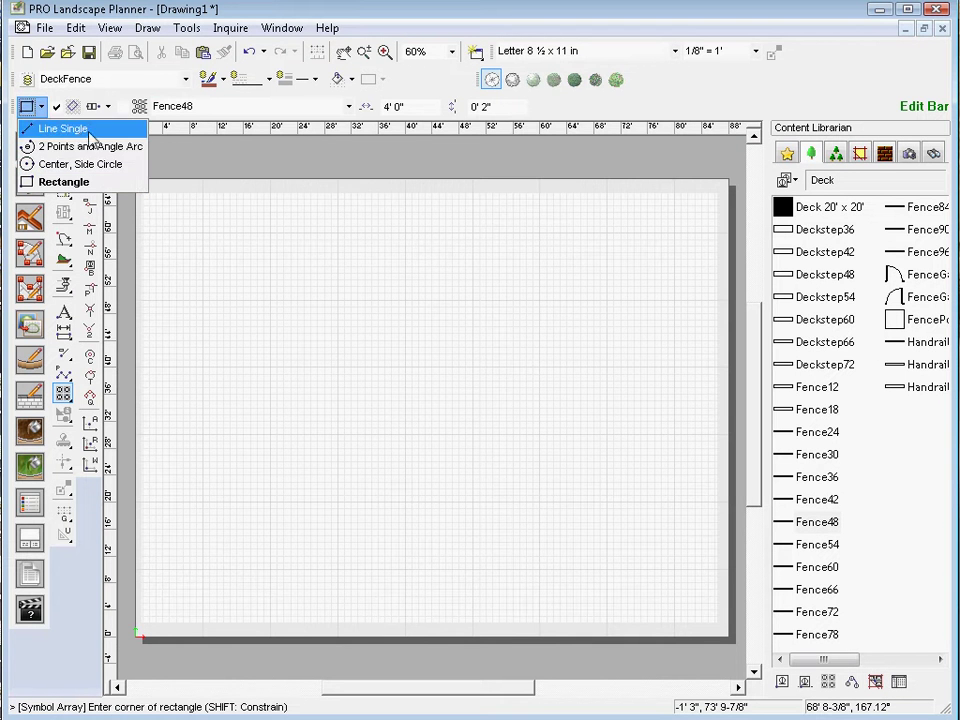
{"action": "left_click", "coordinate": [70, 131]}
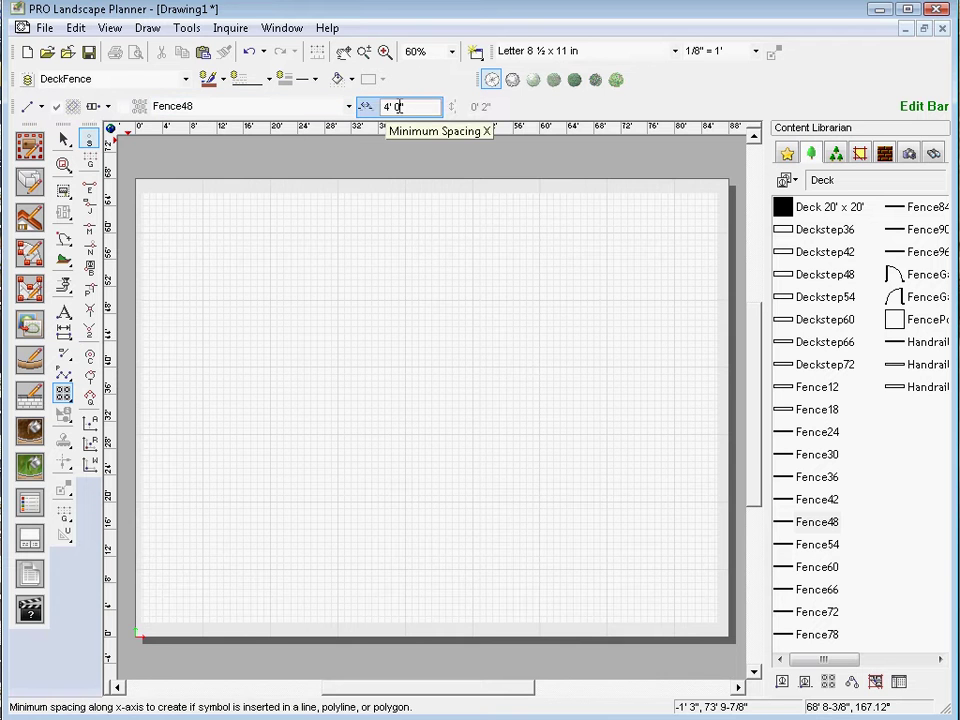
{"action": "left_click", "coordinate": [206, 273]}
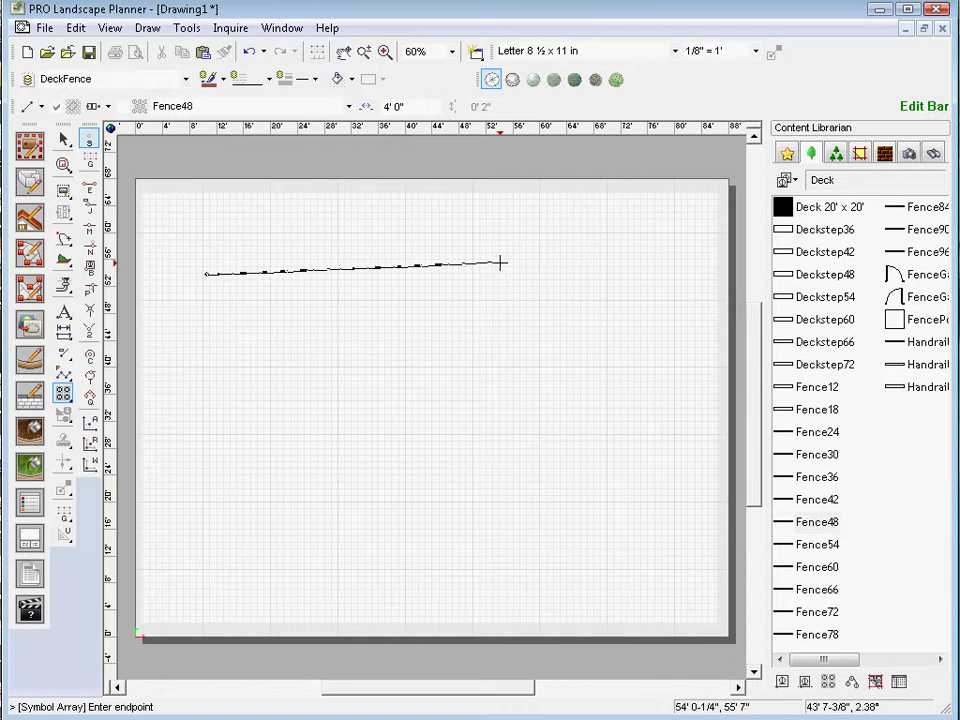
{"action": "left_click", "coordinate": [576, 274]}
{"action": "key", "text": "Escape"}
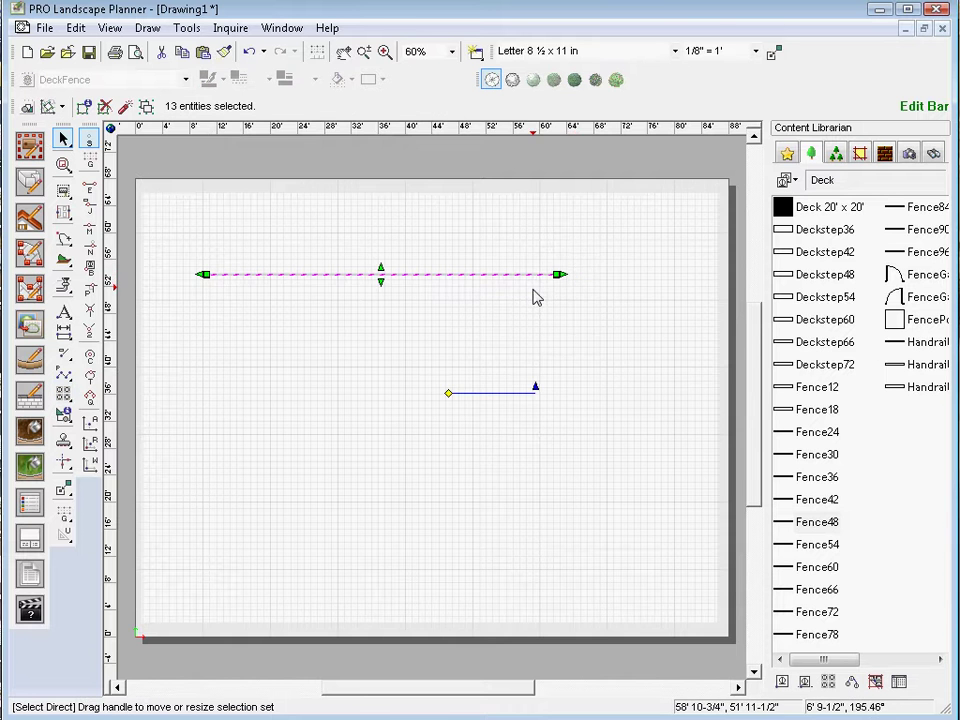
{"action": "scroll", "coordinate": [527, 294], "scroll_direction": "up", "scroll_amount": 5}
{"action": "scroll", "coordinate": [522, 292], "scroll_direction": "up", "scroll_amount": 1}
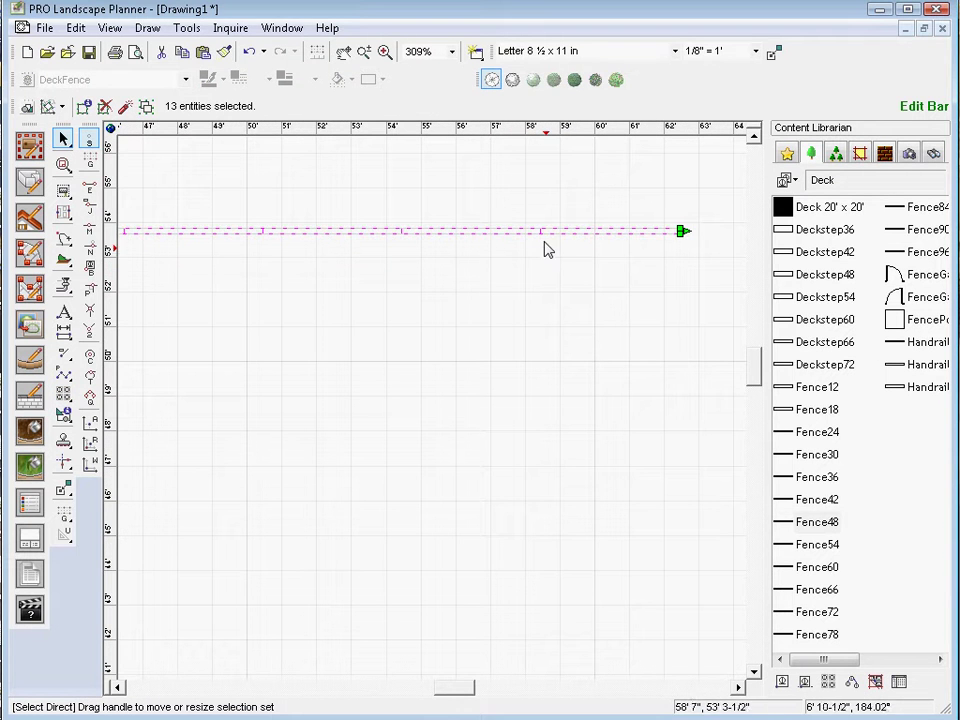
{"action": "left_click", "coordinate": [543, 245]}
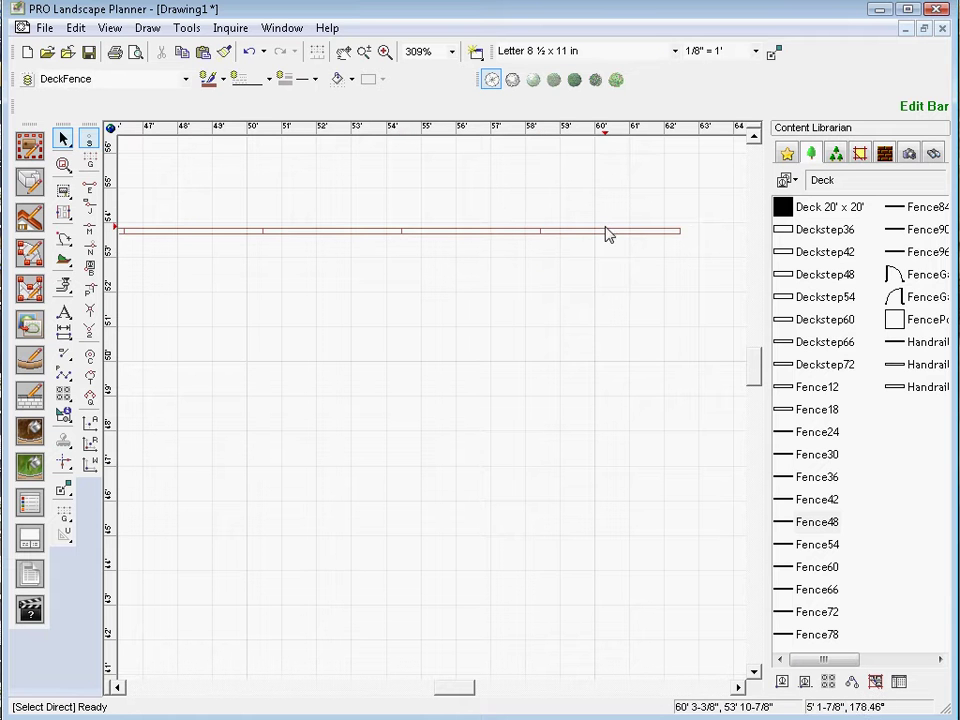
{"action": "scroll", "coordinate": [345, 318], "scroll_direction": "down", "scroll_amount": 3}
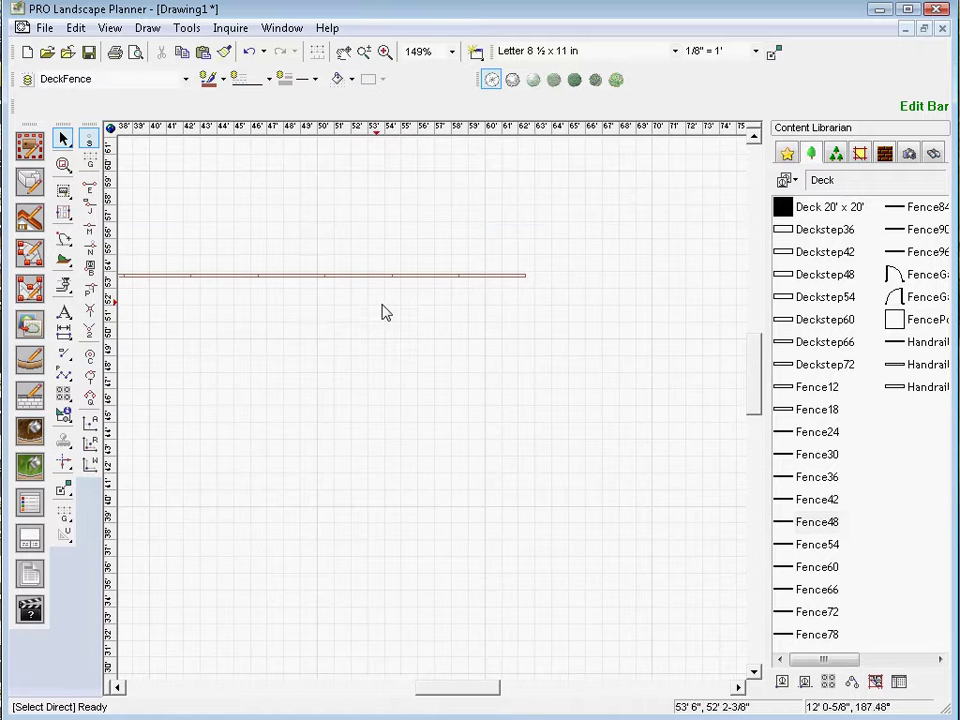
Place a second row of six Fence48 panels at 4' 4" spacing beneath the first fence
{"action": "left_click", "coordinate": [828, 681]}
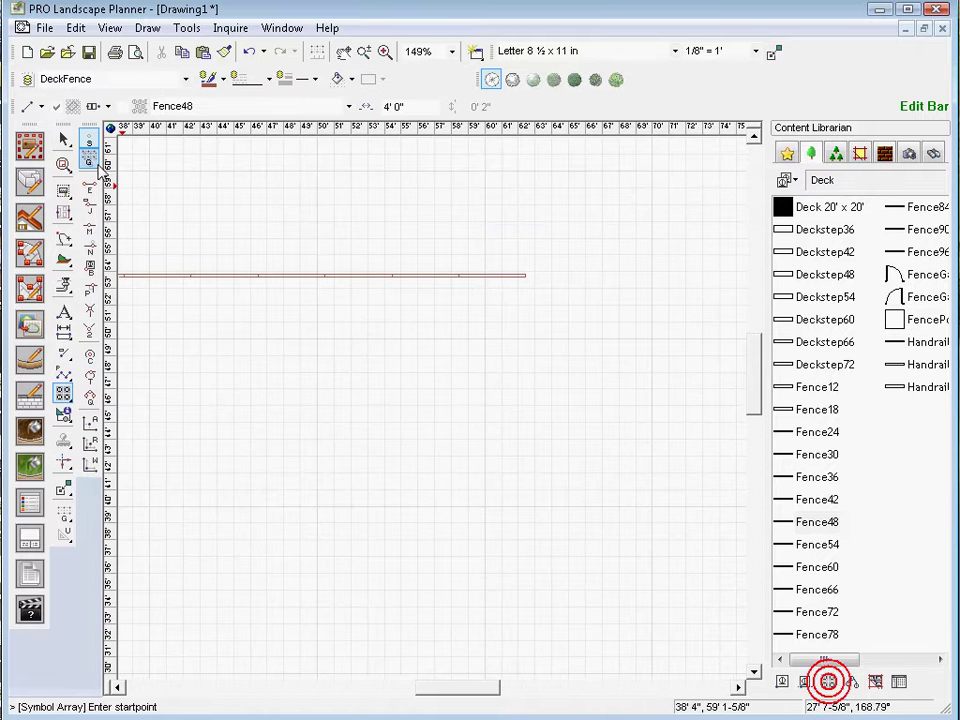
{"action": "double_click", "coordinate": [397, 107]}
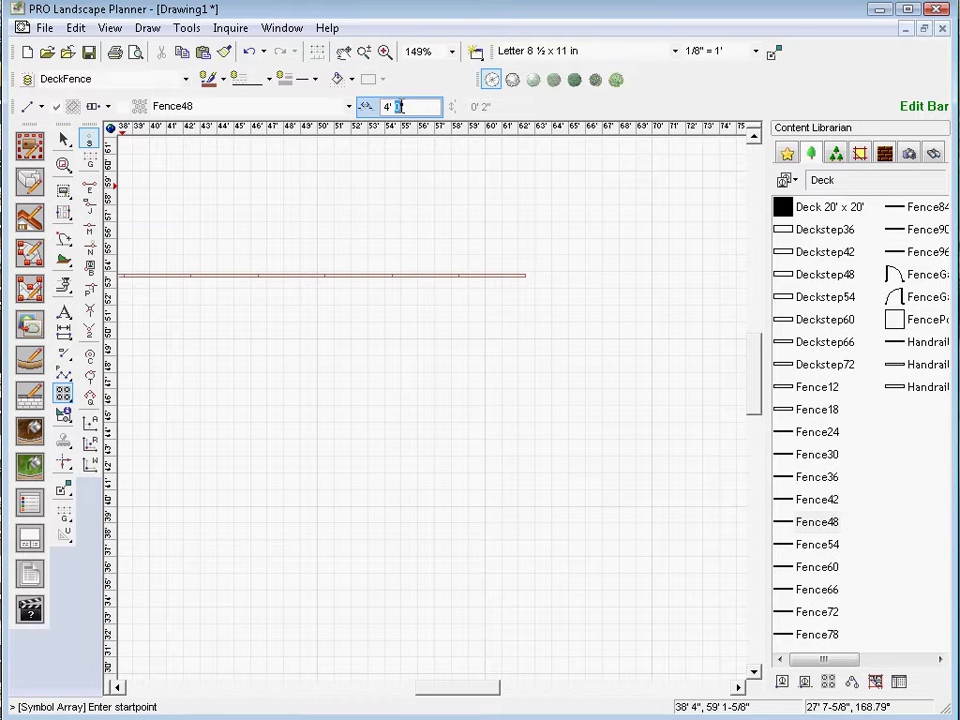
{"action": "type", "text": "4"}
{"action": "key", "text": "Return"}
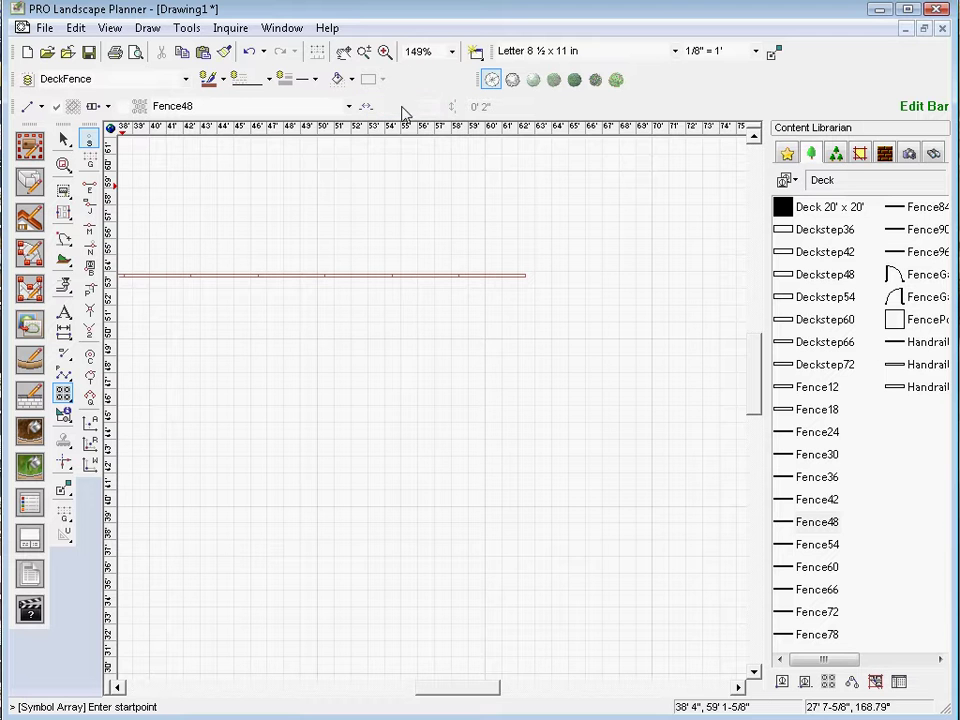
{"action": "left_click", "coordinate": [146, 351]}
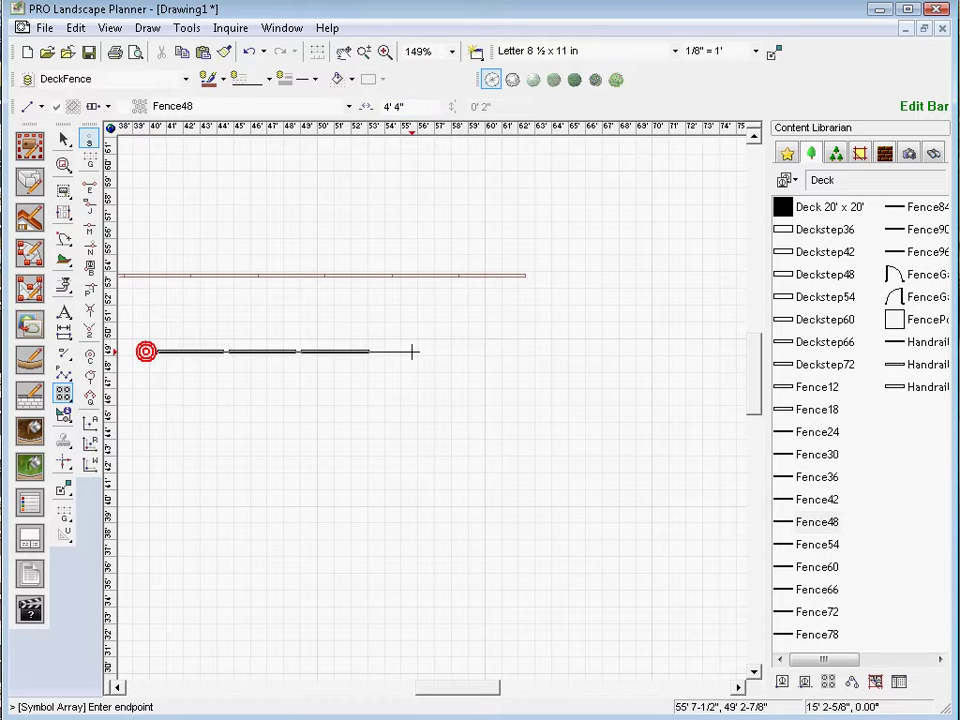
{"action": "left_click", "coordinate": [613, 350]}
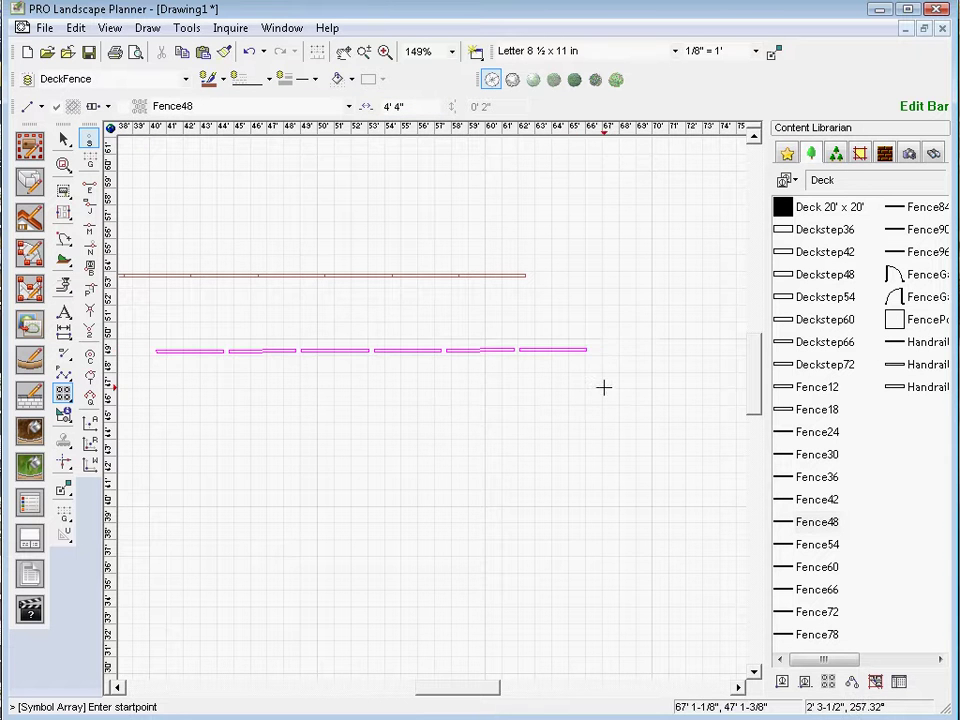
{"action": "key", "text": "Escape"}
{"action": "scroll", "coordinate": [536, 411], "scroll_direction": "up", "scroll_amount": 3}
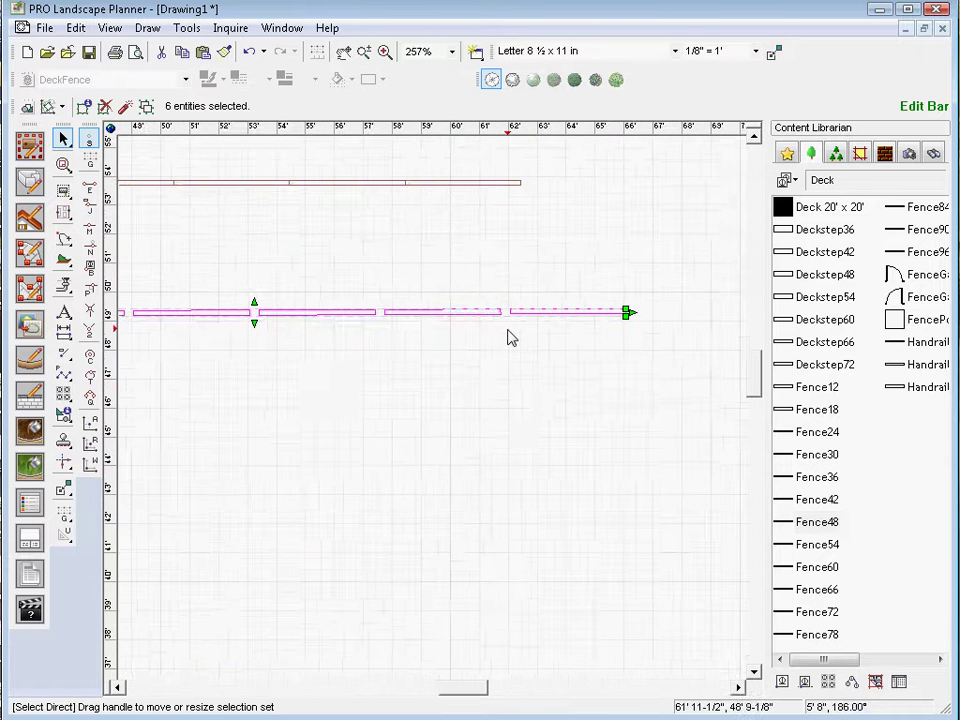
{"action": "scroll", "coordinate": [510, 336], "scroll_direction": "down", "scroll_amount": 3}
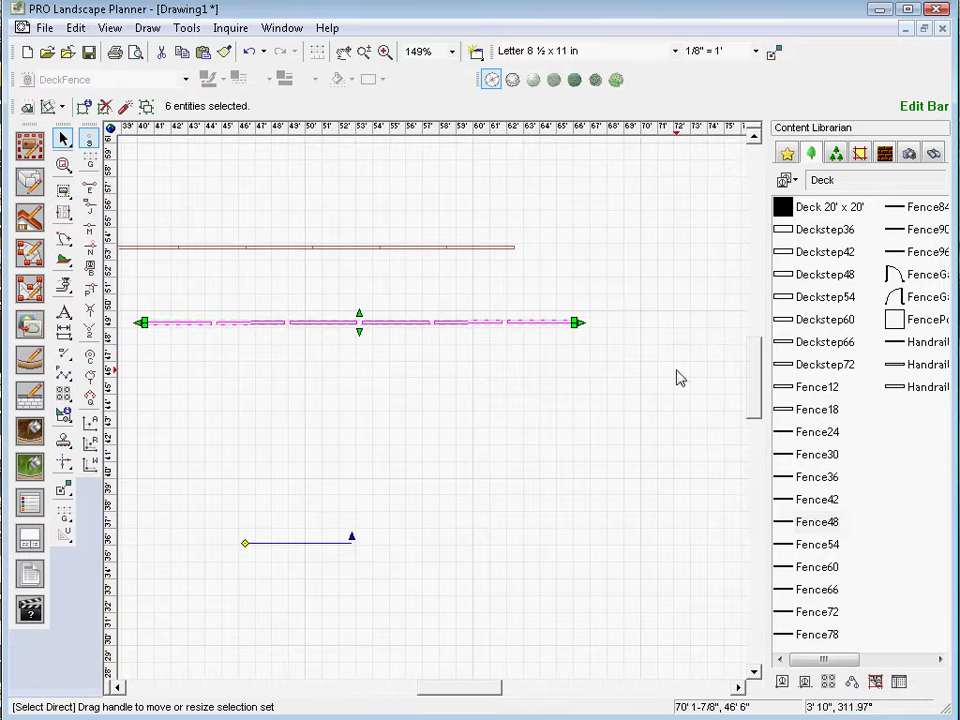
Array six FencePost symbols at 4' 4" spacing along the second fence row
{"action": "left_click", "coordinate": [921, 327]}
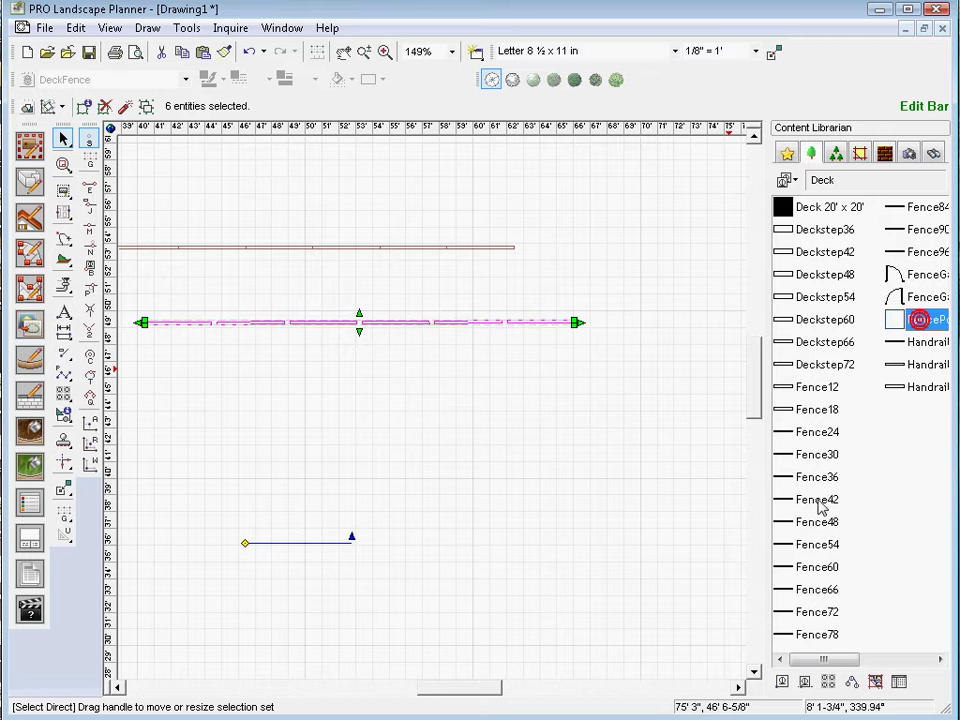
{"action": "left_click", "coordinate": [830, 683]}
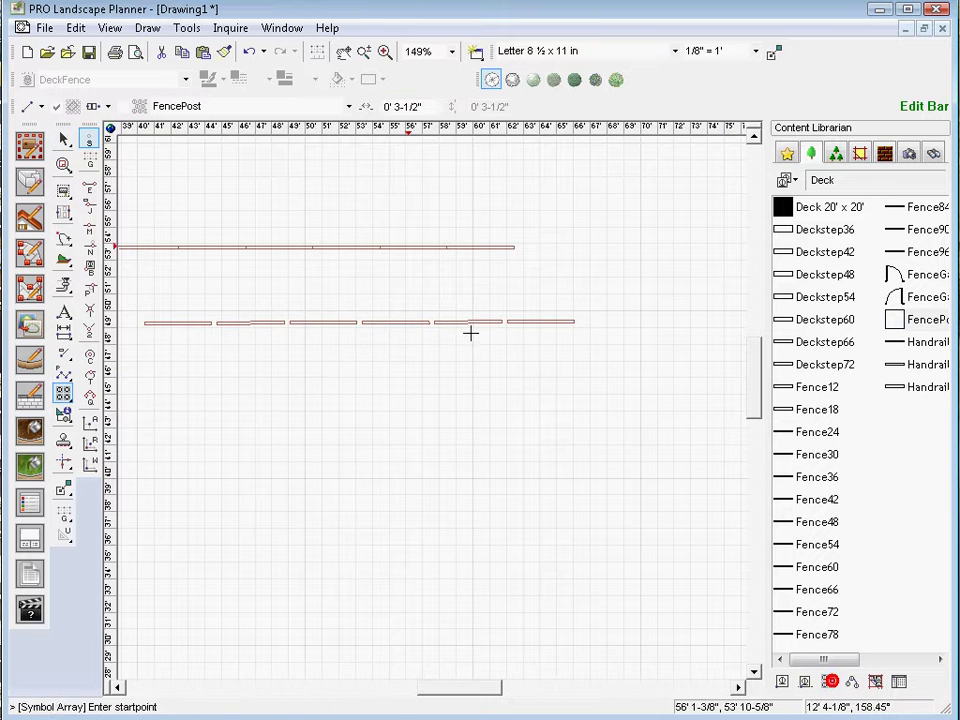
{"action": "double_click", "coordinate": [386, 104]}
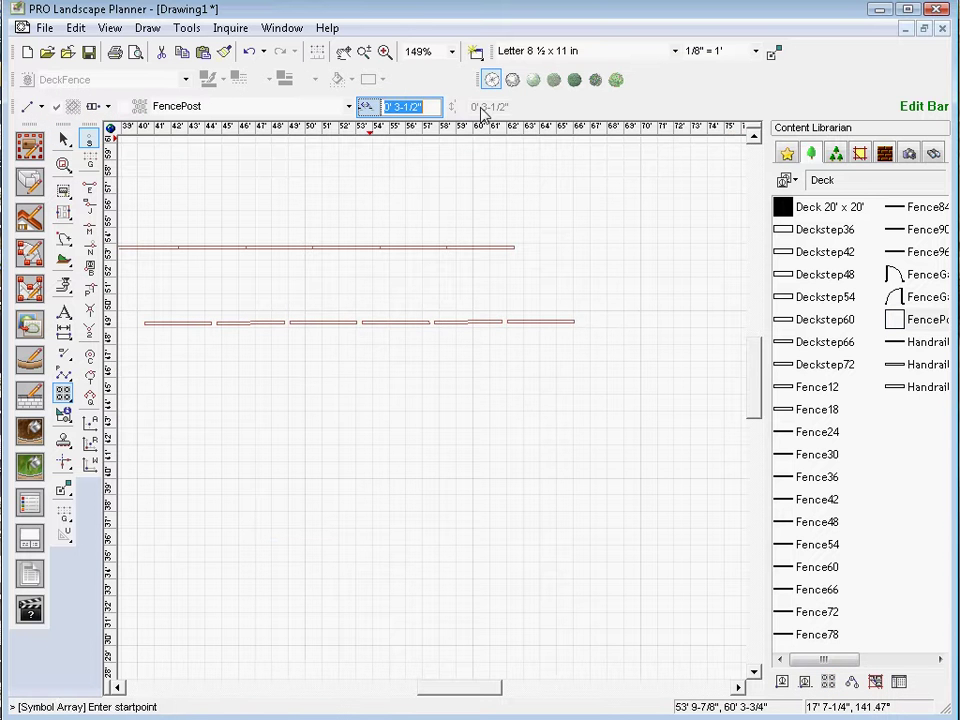
{"action": "type", "text": "4' 4"}
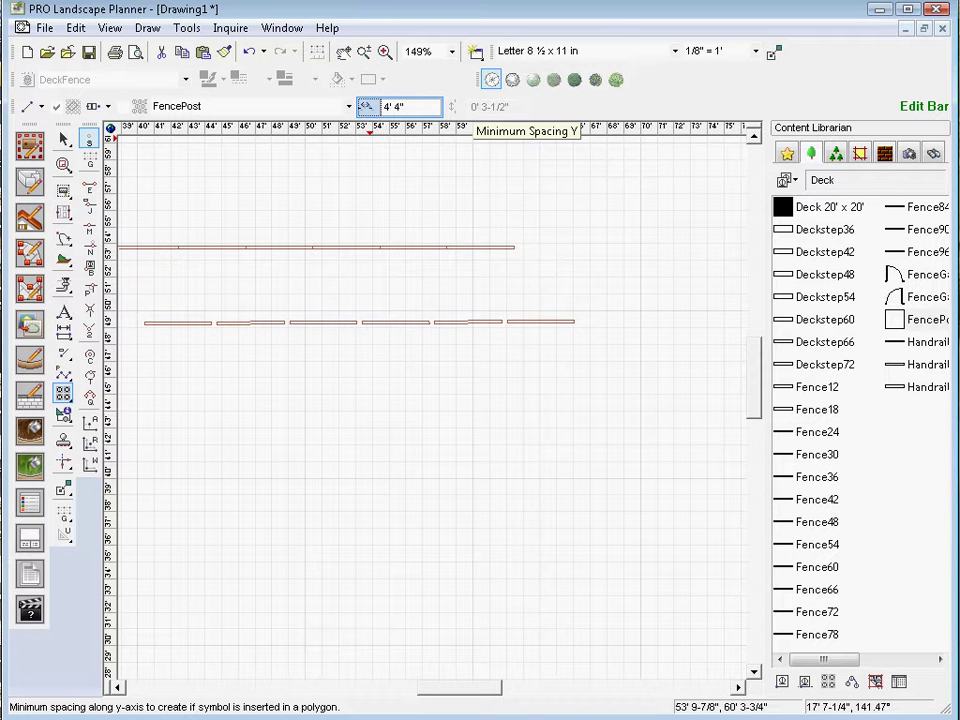
{"action": "key", "text": "Return"}
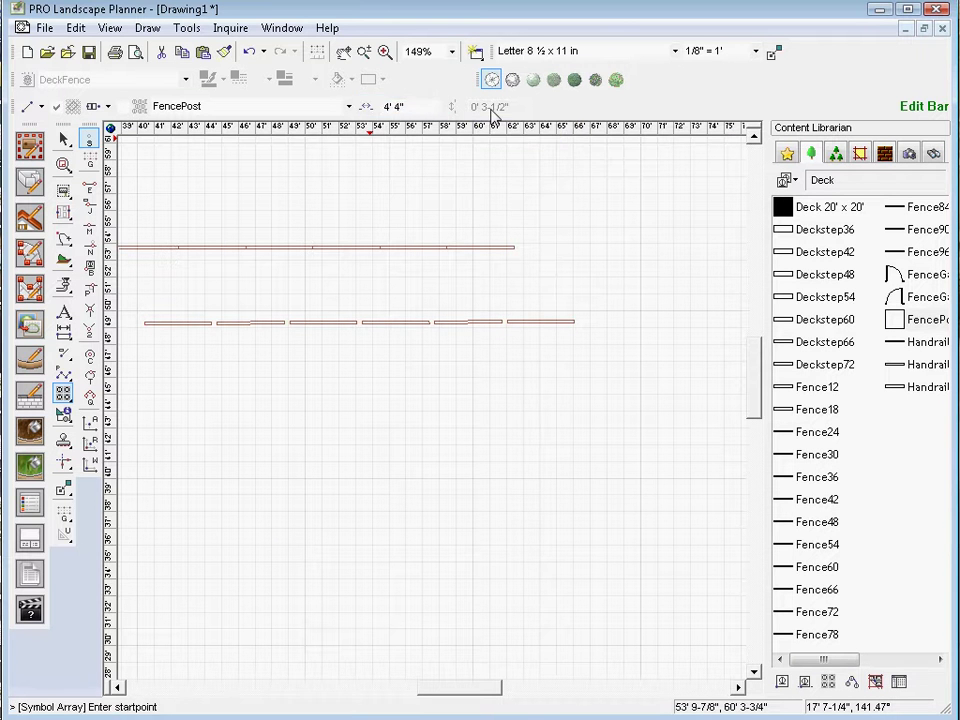
{"action": "left_click", "coordinate": [141, 321]}
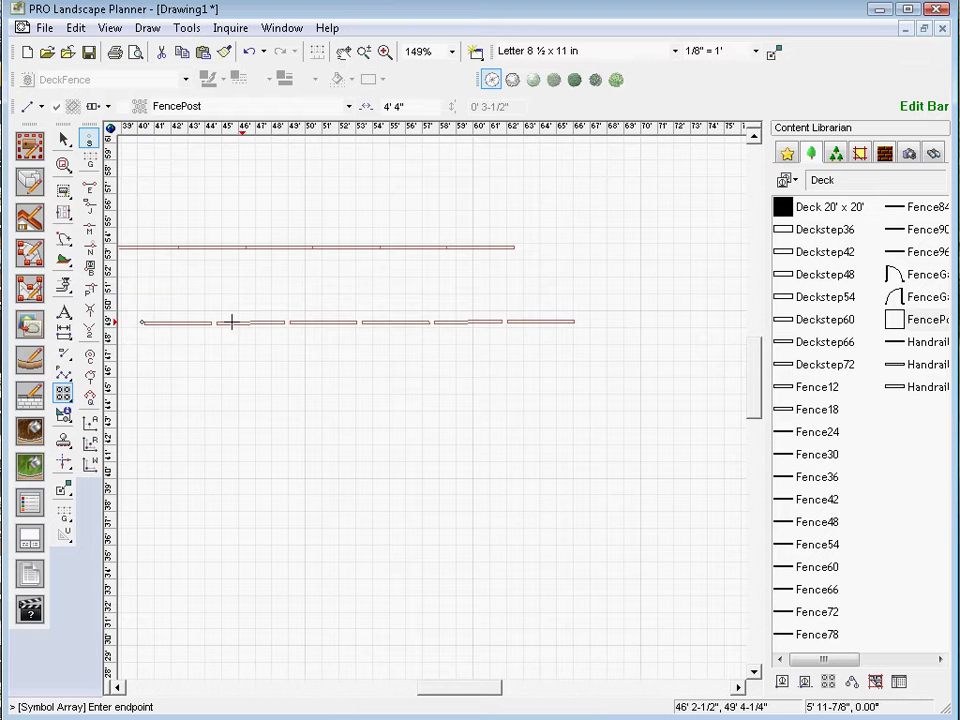
{"action": "left_click", "coordinate": [515, 320]}
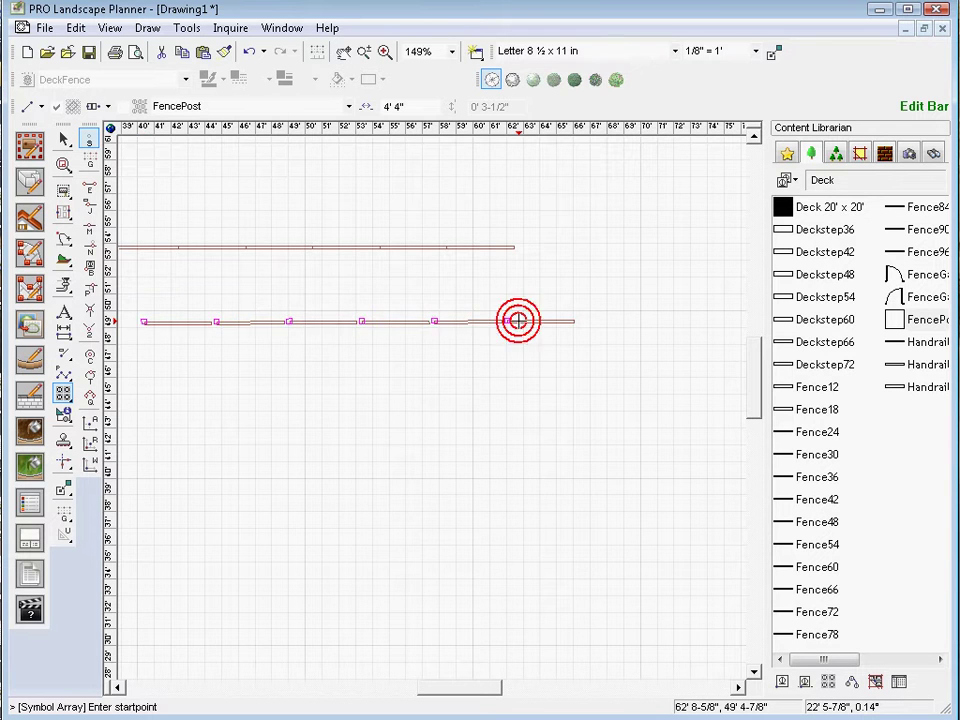
{"action": "key", "text": "Escape"}
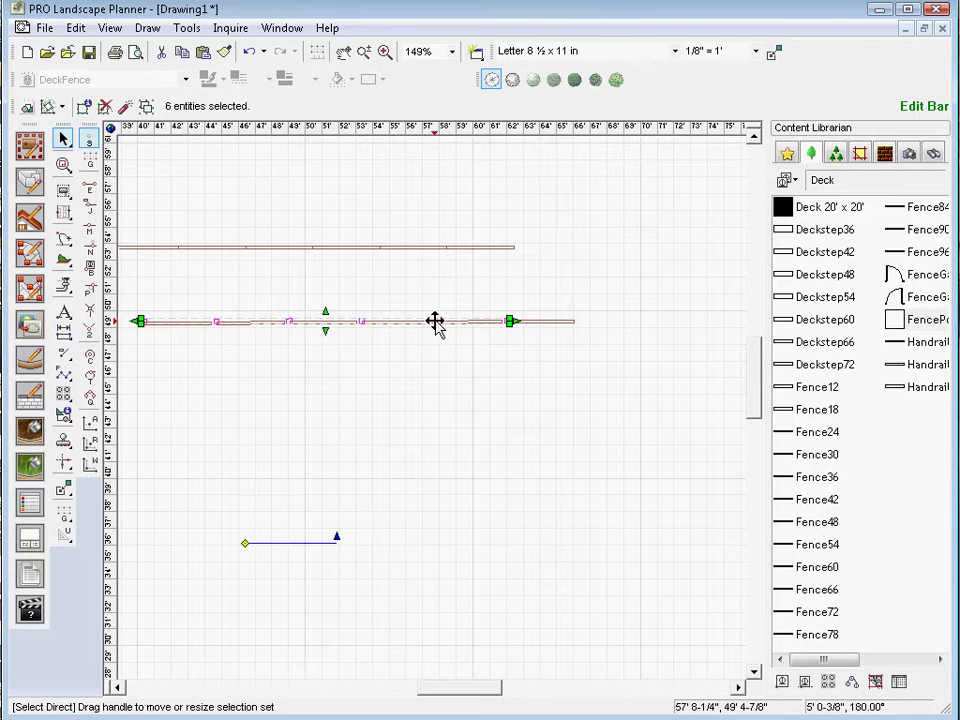
Shift the new fence posts slightly left to line up with the panel joints
{"action": "key", "text": "Escape"}
{"action": "left_click_drag", "start_coordinate": [430, 320], "coordinate": [428, 320]}
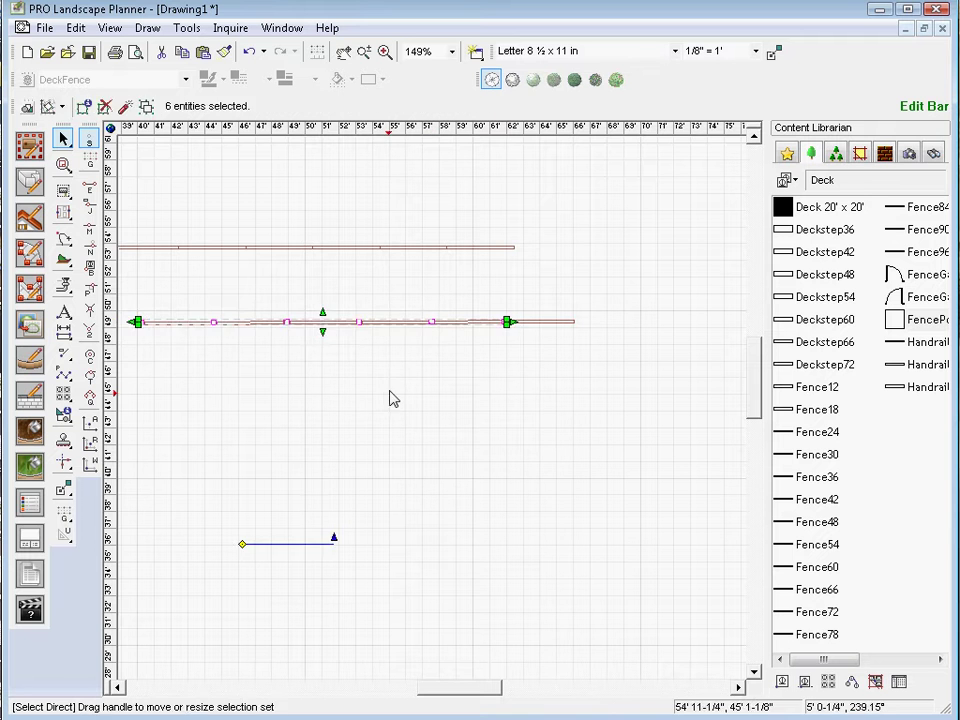
{"action": "key", "text": "Escape"}
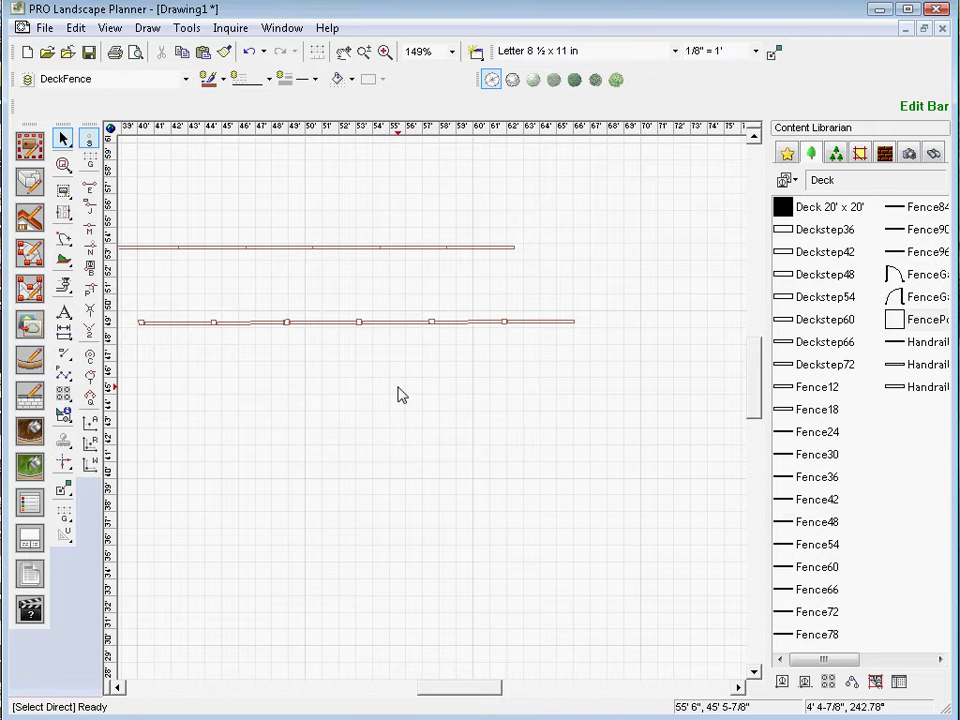
Select Boxwood, Common from the Favorites plant symbols
{"action": "scroll", "coordinate": [397, 395], "scroll_direction": "down", "scroll_amount": 3}
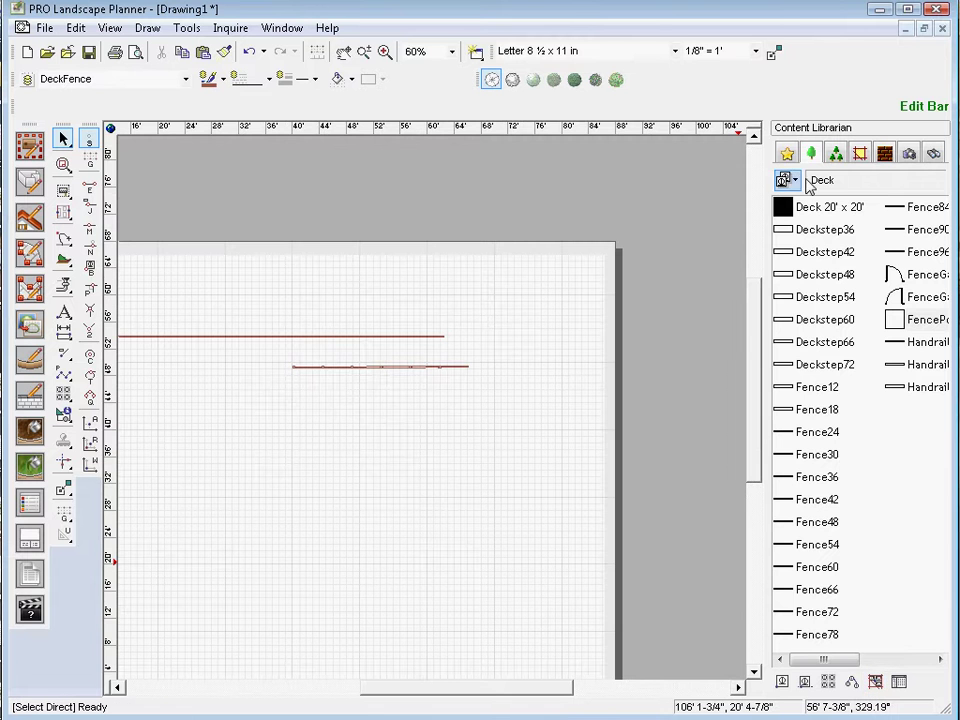
{"action": "left_click", "coordinate": [786, 153]}
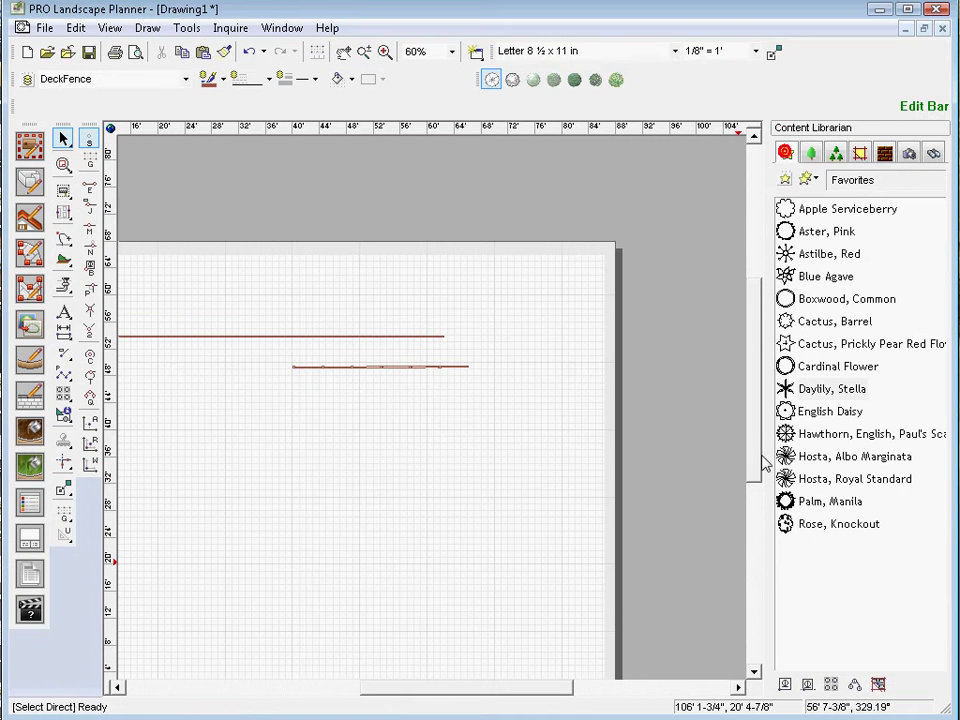
{"action": "mouse_move", "coordinate": [847, 307]}
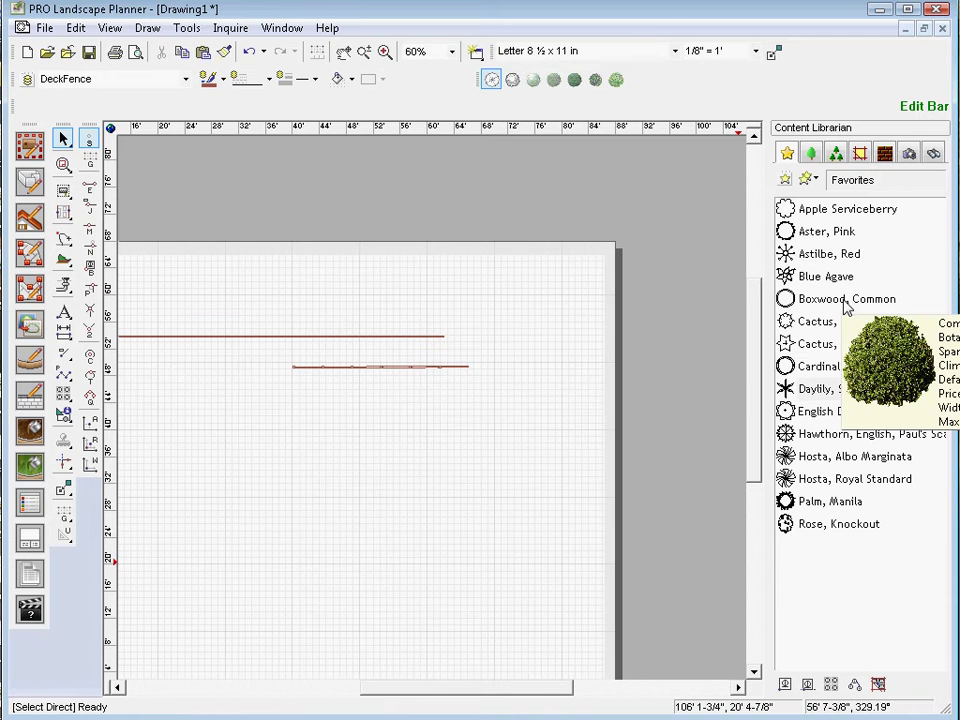
{"action": "left_click", "coordinate": [845, 300]}
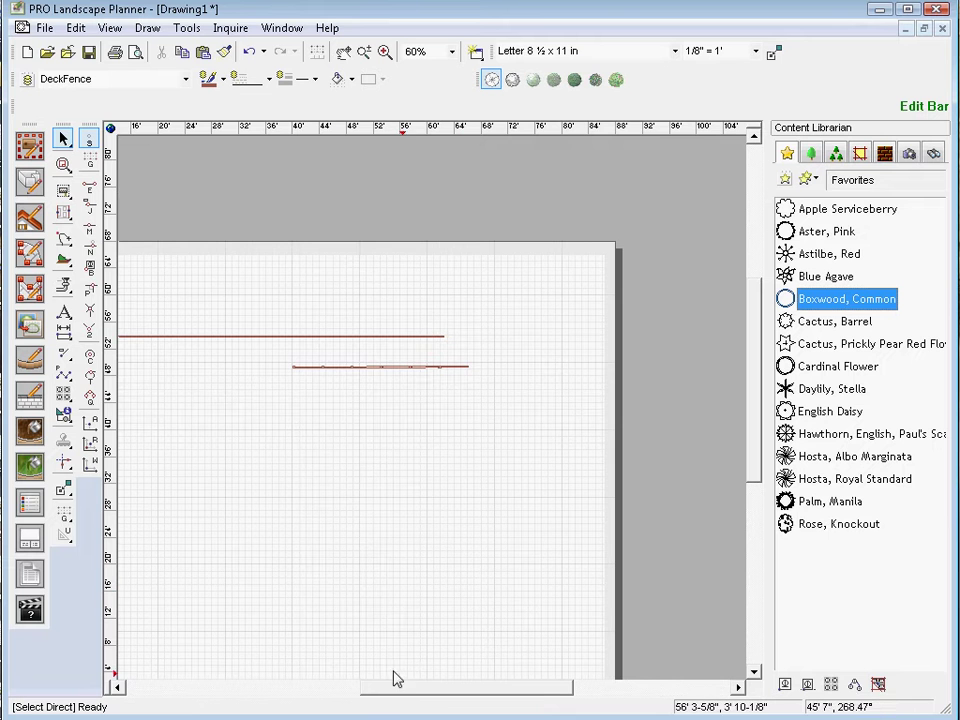
{"action": "left_click_drag", "start_coordinate": [440, 688], "coordinate": [407, 686]}
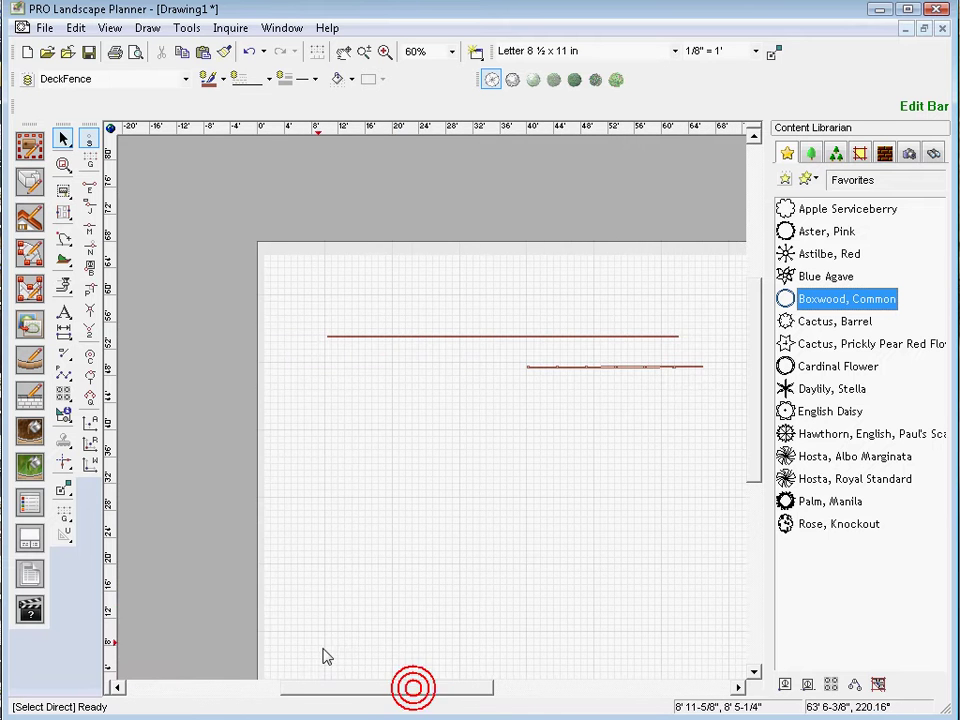
{"action": "left_click_drag", "start_coordinate": [343, 688], "coordinate": [364, 694]}
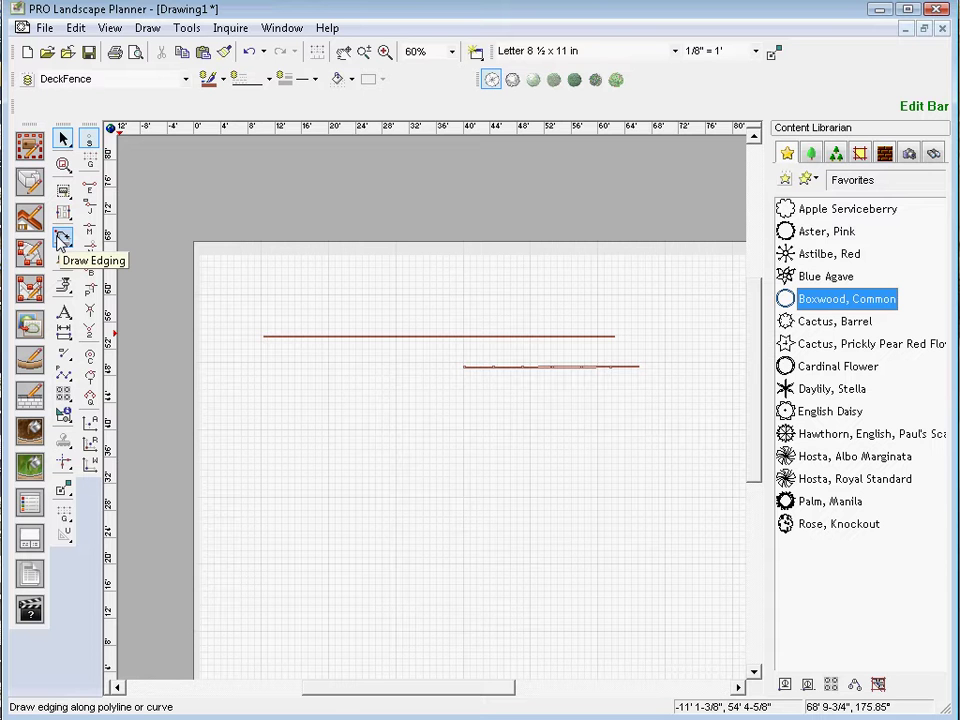
Draw a four-point U-shaped Border 01 edging curve below the fence rows
{"action": "left_click", "coordinate": [62, 240]}
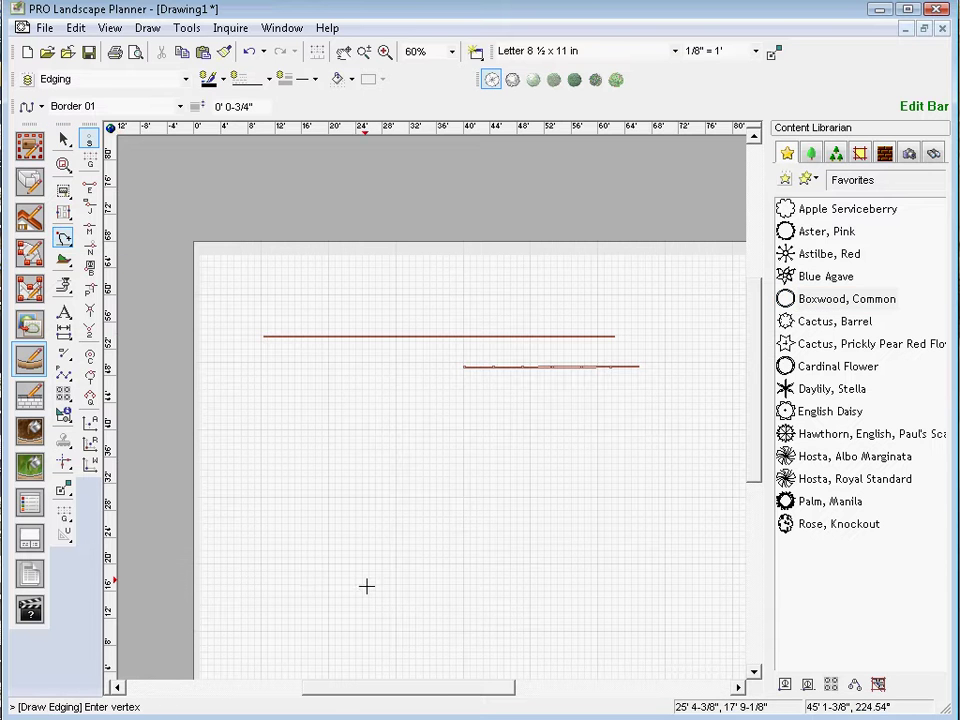
{"action": "left_click", "coordinate": [296, 429]}
{"action": "left_click", "coordinate": [311, 630]}
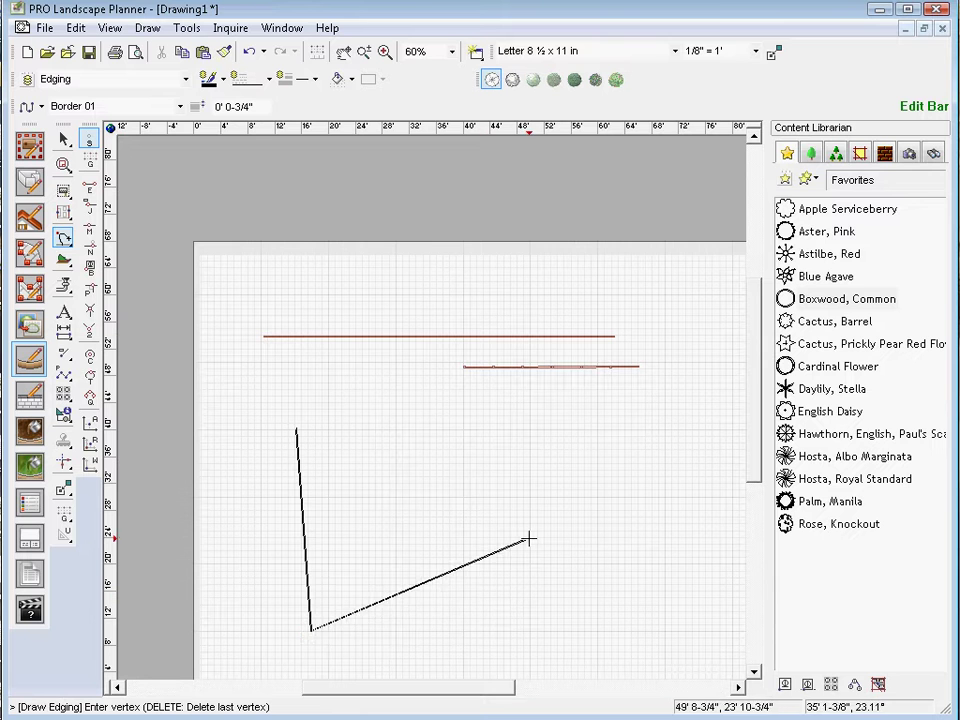
{"action": "left_click", "coordinate": [529, 538]}
{"action": "left_click", "coordinate": [567, 444]}
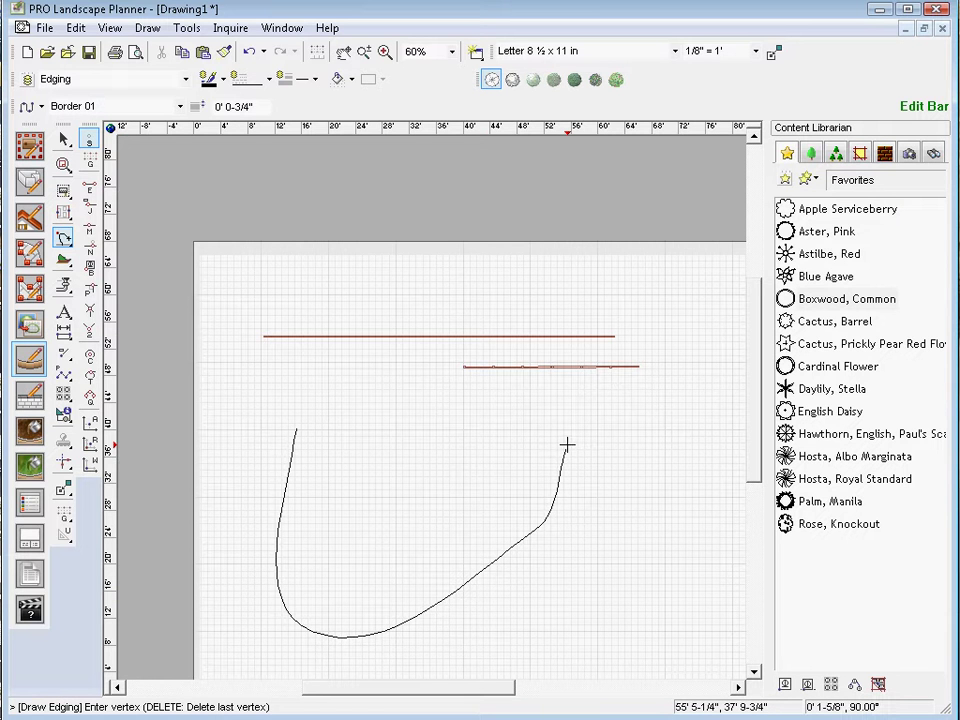
{"action": "right_click", "coordinate": [567, 444]}
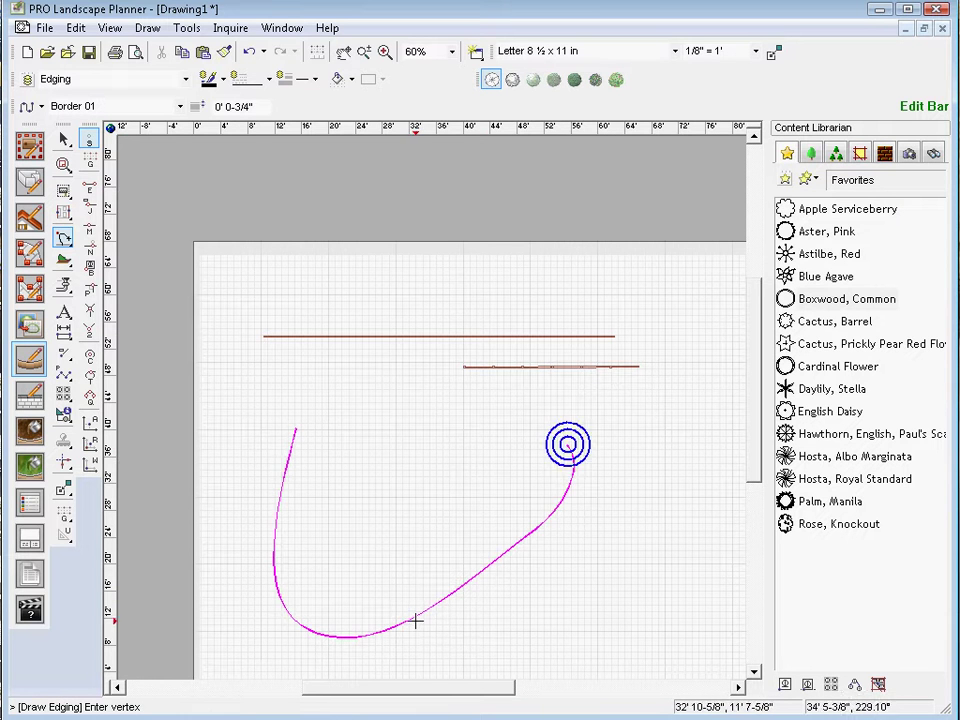
Fill the inside of the edging bed with a 4' 3" grid of 55 Boxwood, Common symbols
{"action": "left_click", "coordinate": [878, 685]}
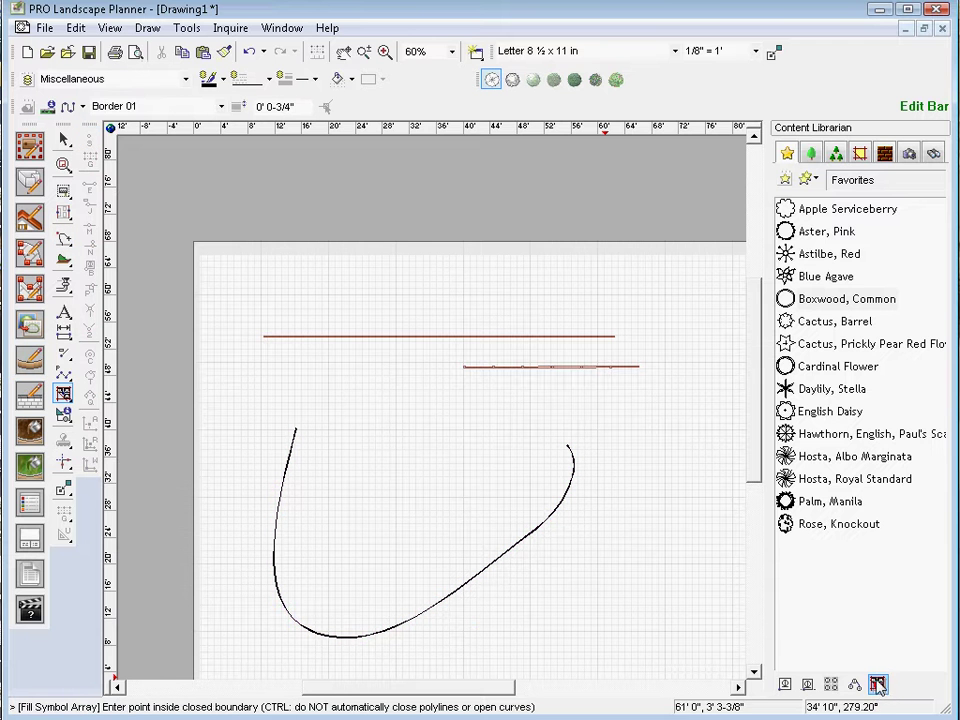
{"action": "left_click", "coordinate": [365, 548]}
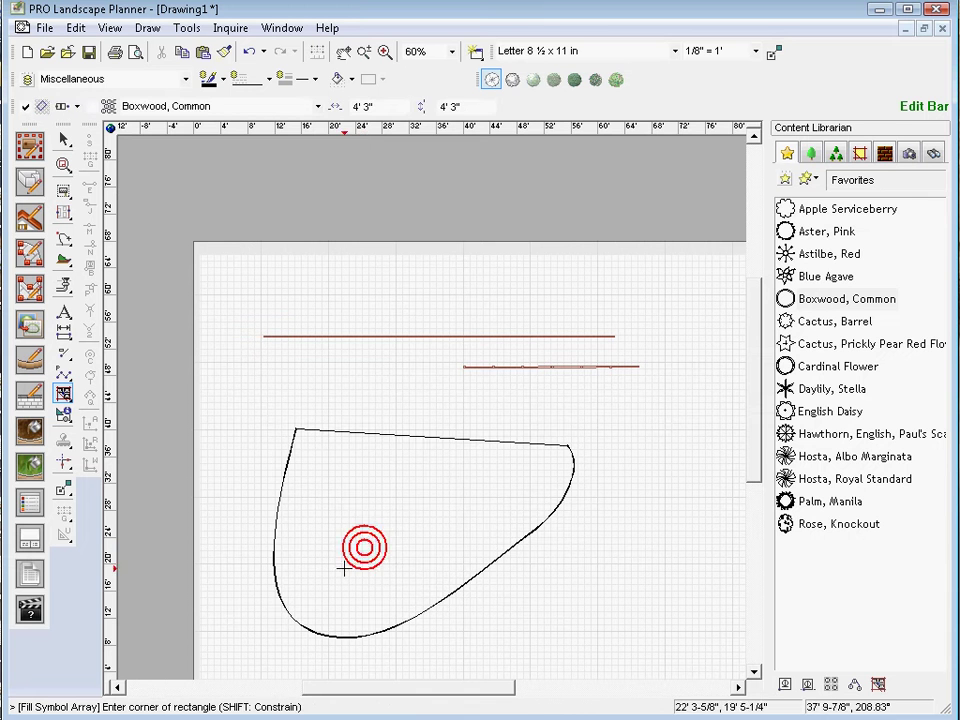
{"action": "left_click", "coordinate": [215, 338]}
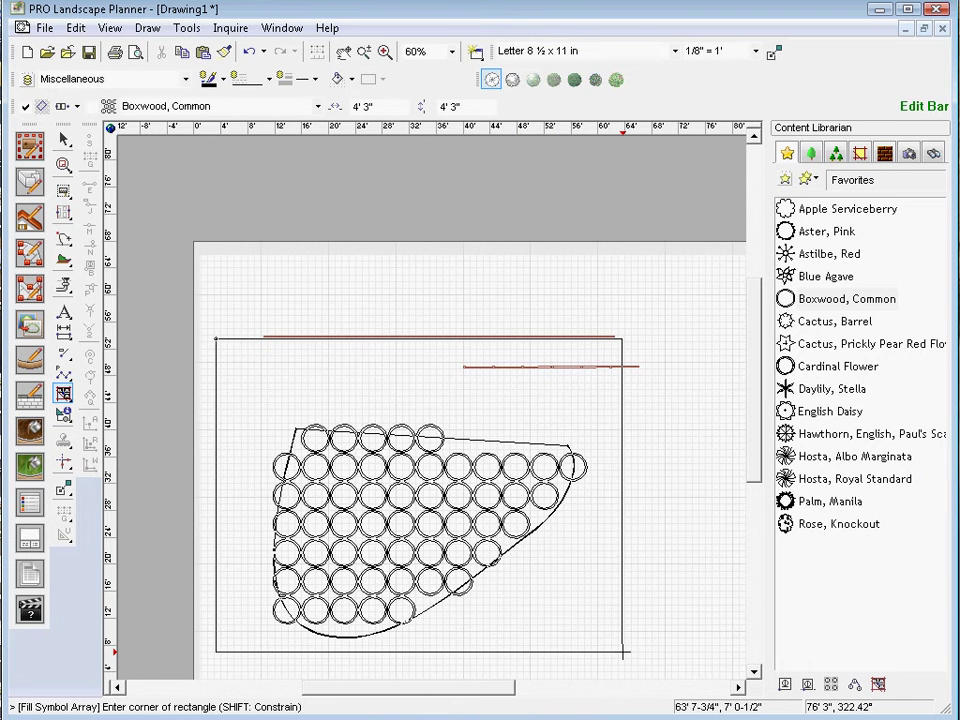
{"action": "left_click", "coordinate": [622, 652]}
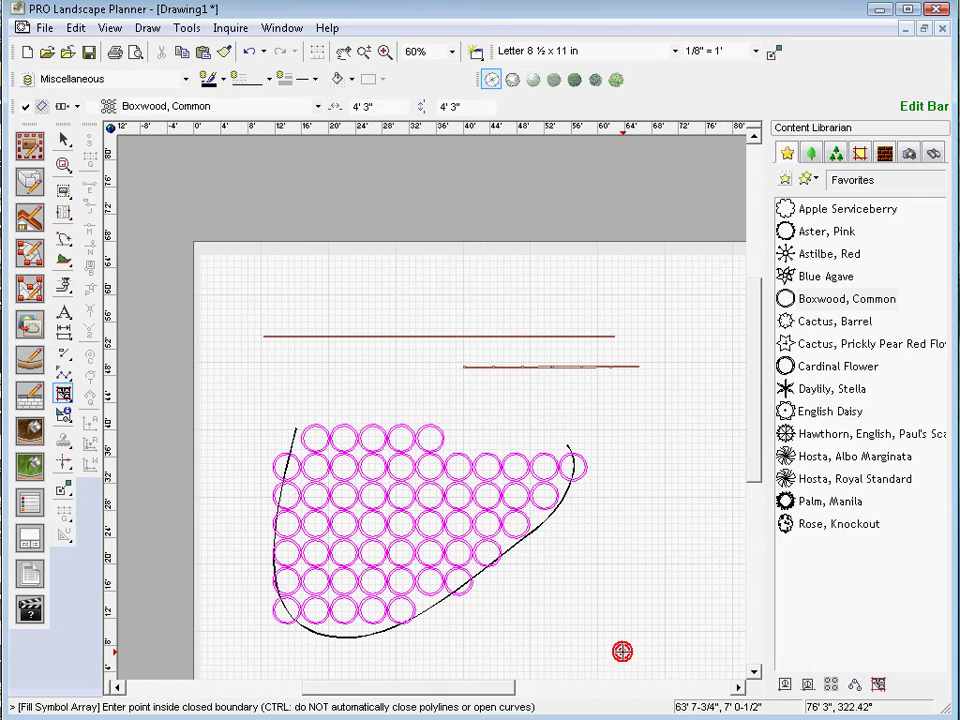
{"action": "right_click", "coordinate": [580, 612]}
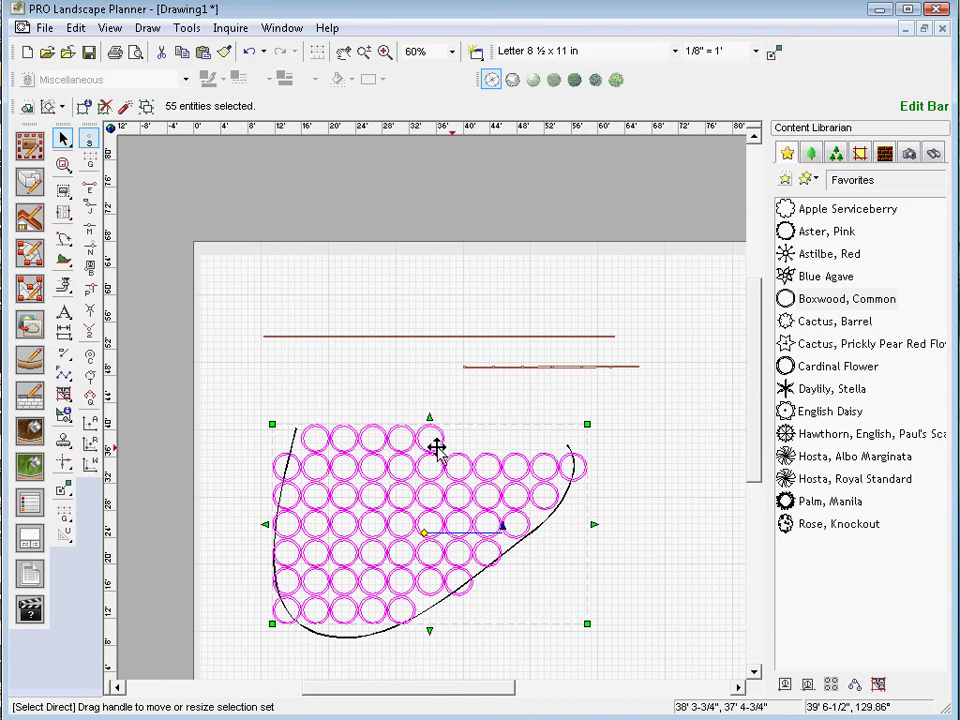